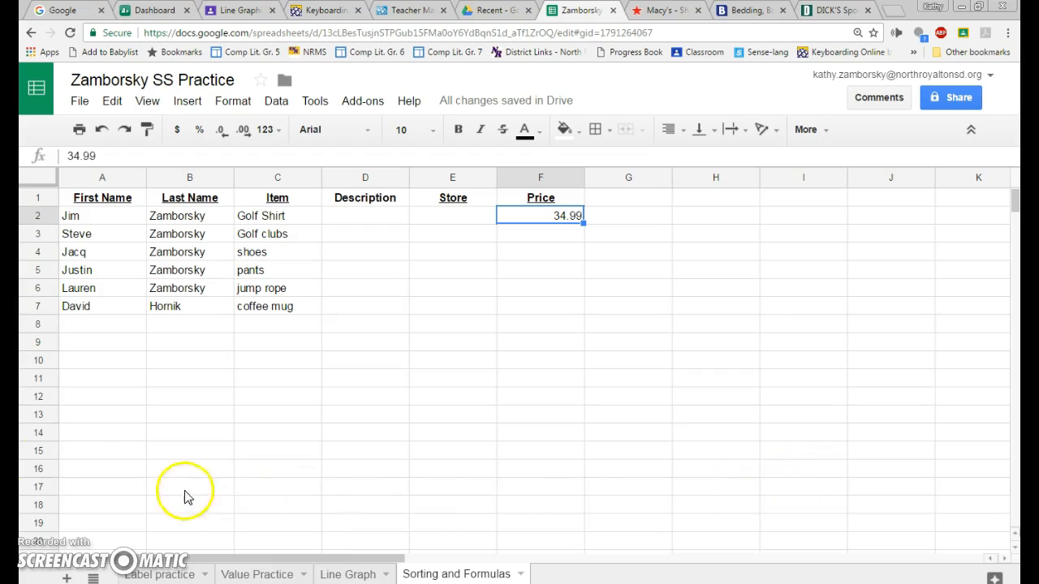
Step: Select the whole header row 1 and underline its column headings, including Description
click(34, 197)
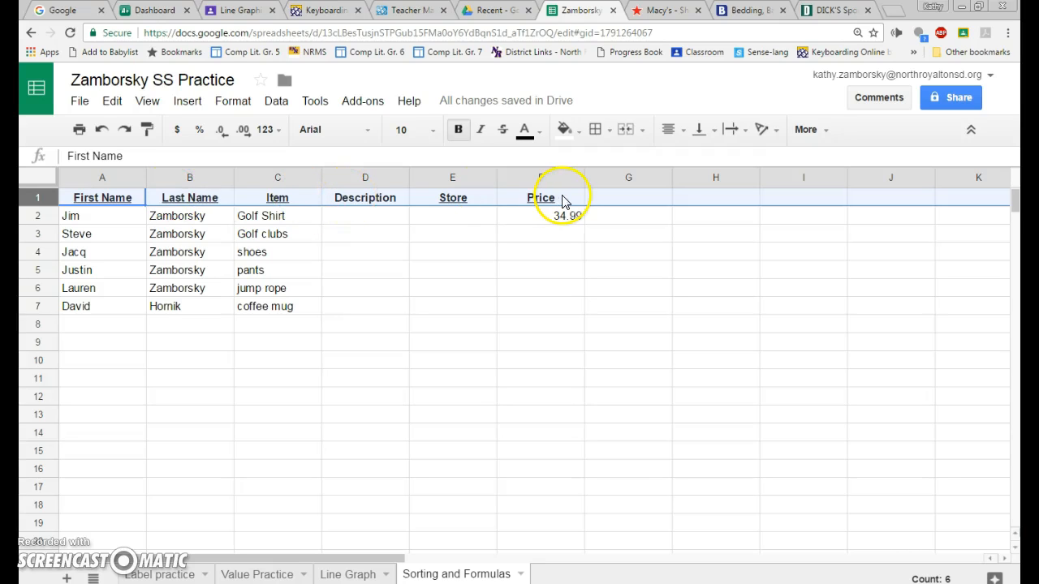
click(32, 198)
key(ctrl+u)
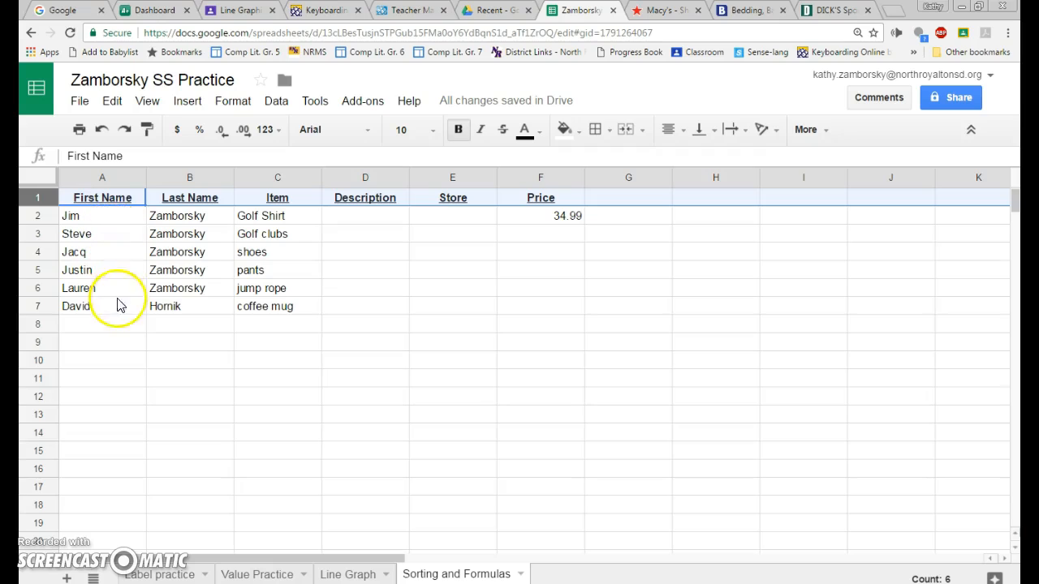
click(123, 480)
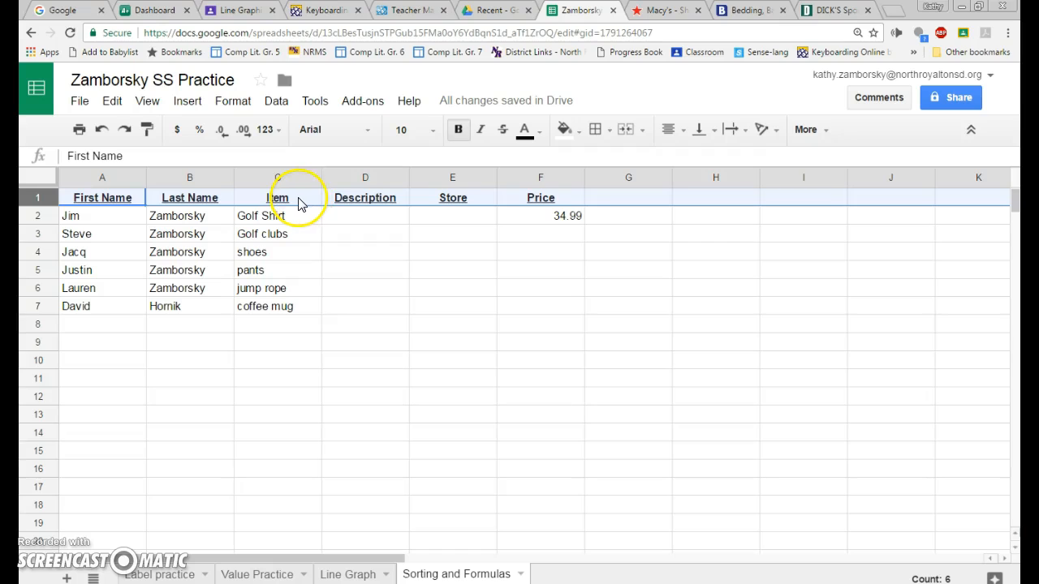
click(314, 314)
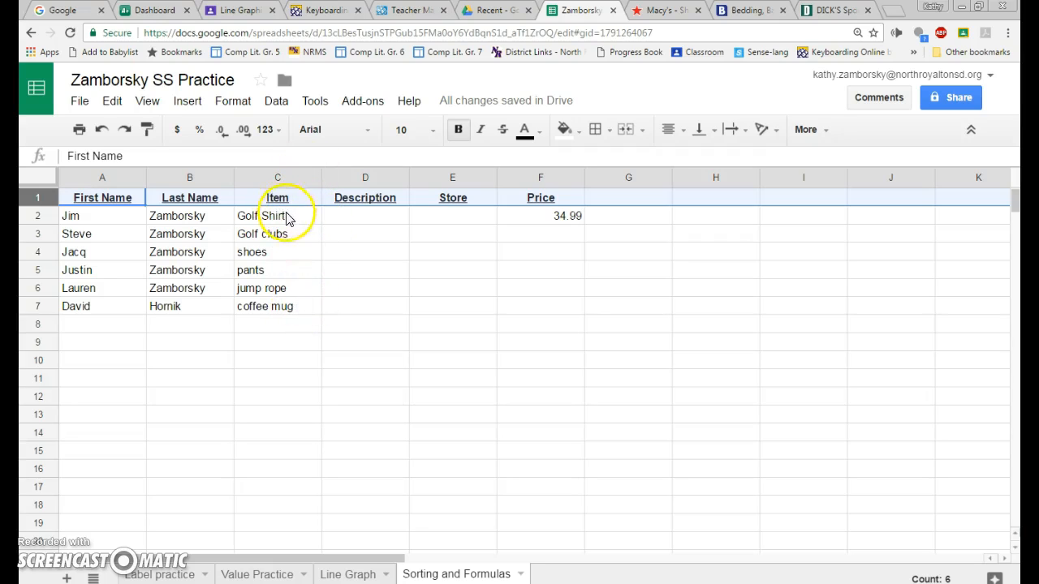
Step: Switch to the Macy's site, browse the men's polos and open the Greg Norman for Tasso Elba Men's 5 Iron Performance Golf Polo
click(665, 10)
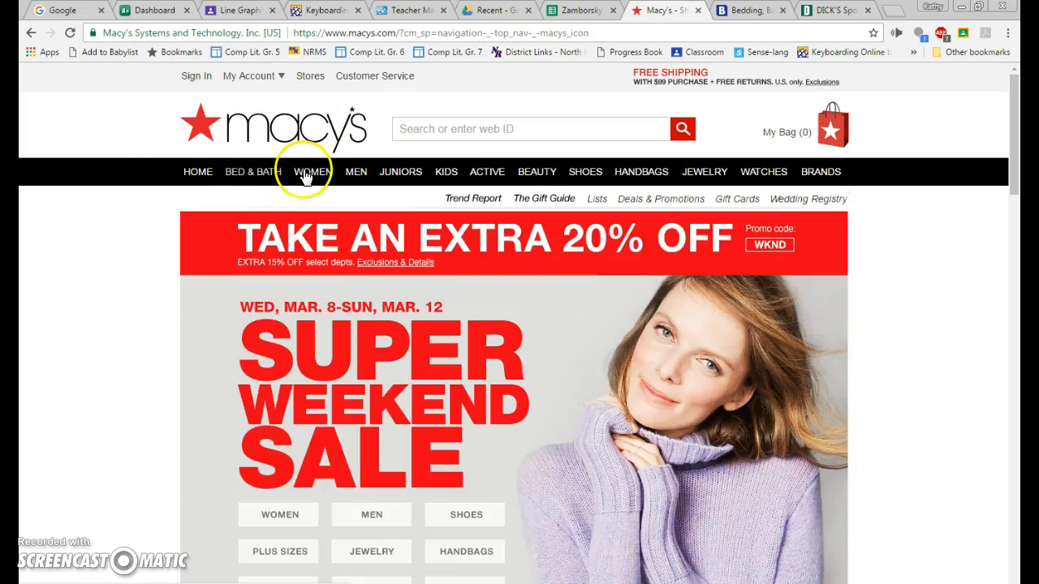
mouse_move(357, 172)
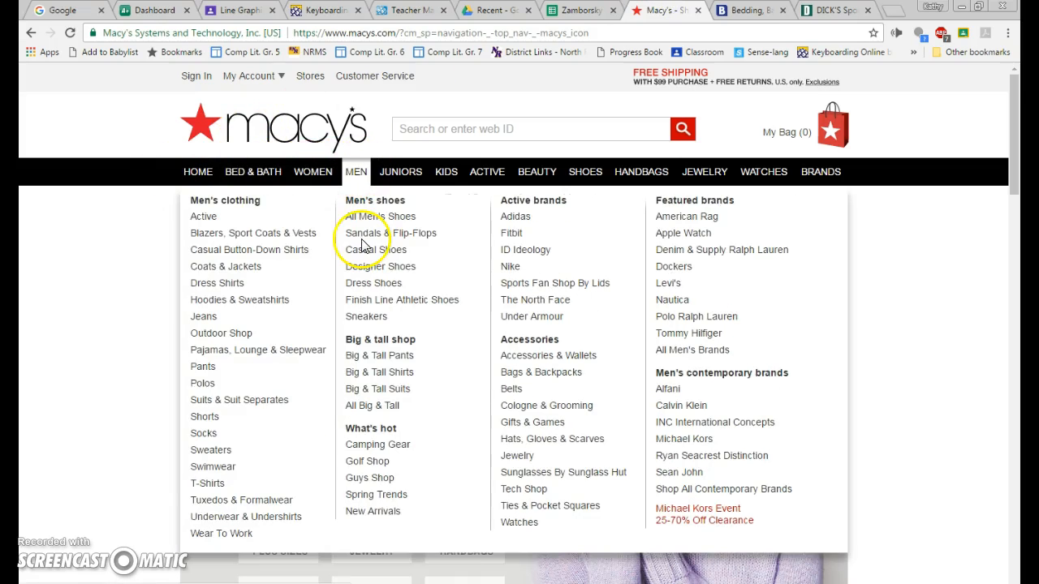
click(199, 383)
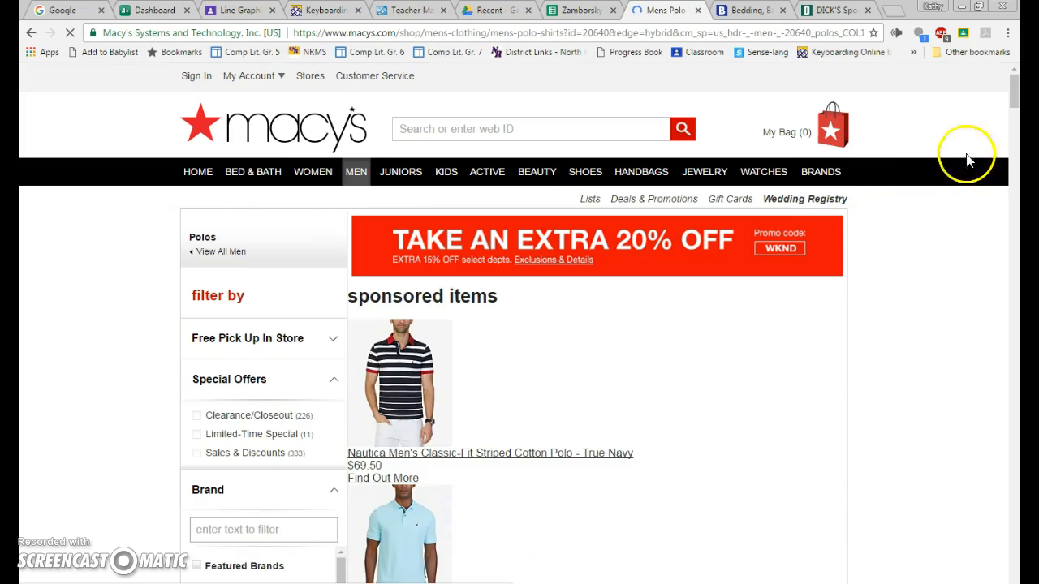
scroll(852, 280, down, 2)
scroll(864, 302, down, 6)
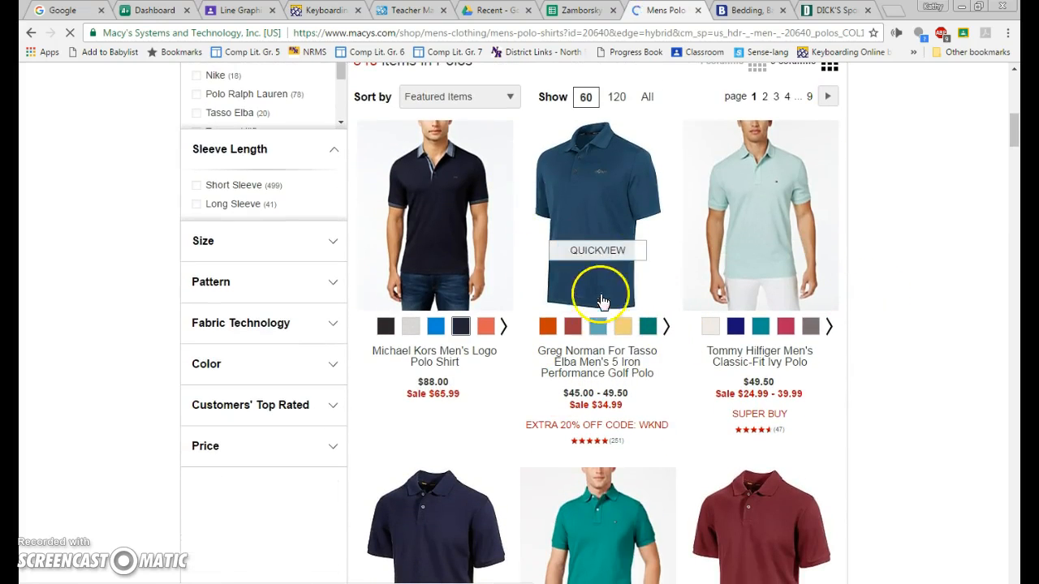
click(602, 360)
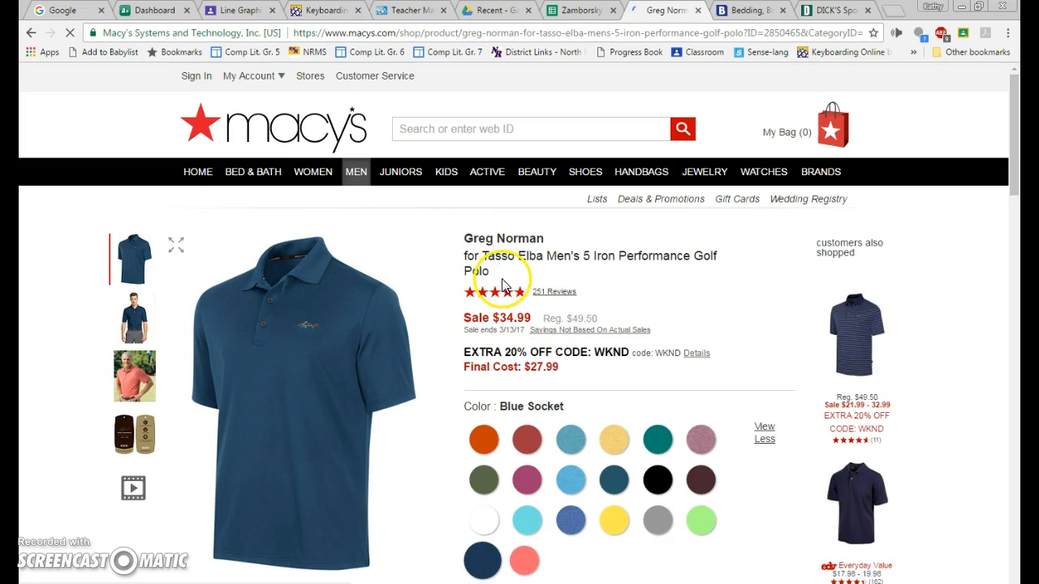
Step: Copy the golf polo's full product title, from the brand through "Performance Golf Polo"
drag(464, 232, 490, 274)
key(ctrl+c)
click(642, 223)
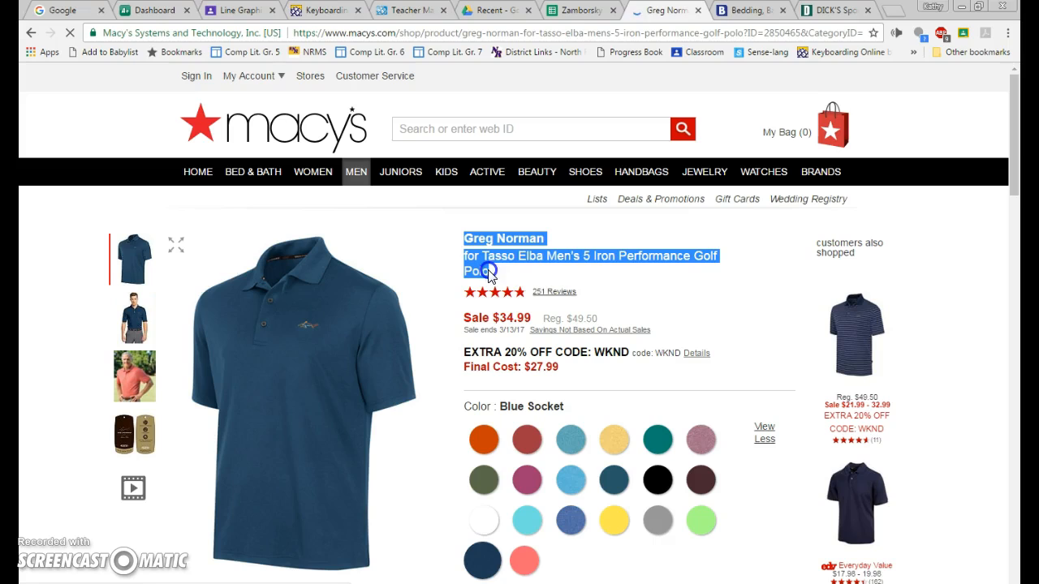
right_click(518, 255)
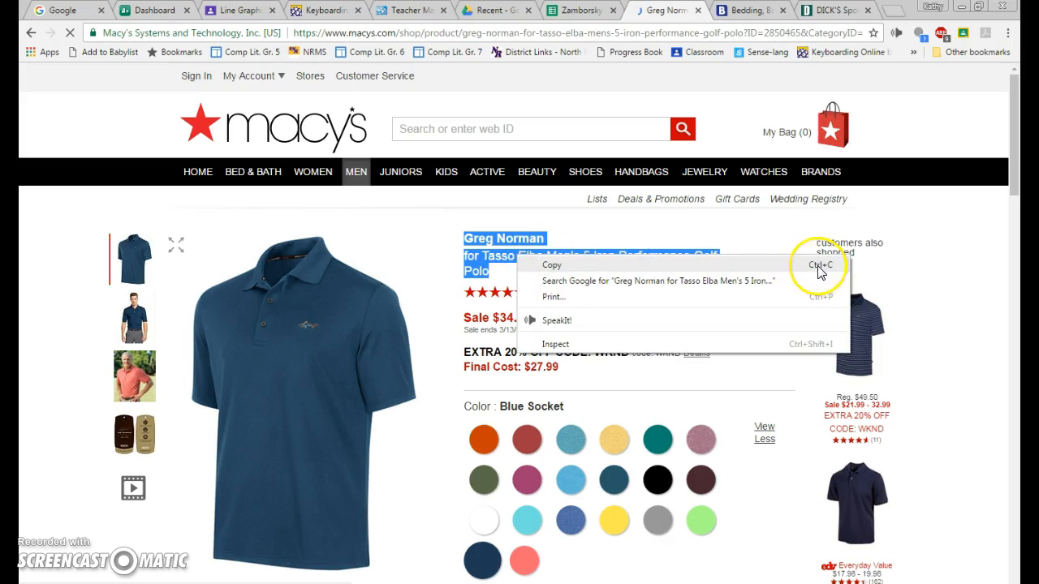
click(542, 267)
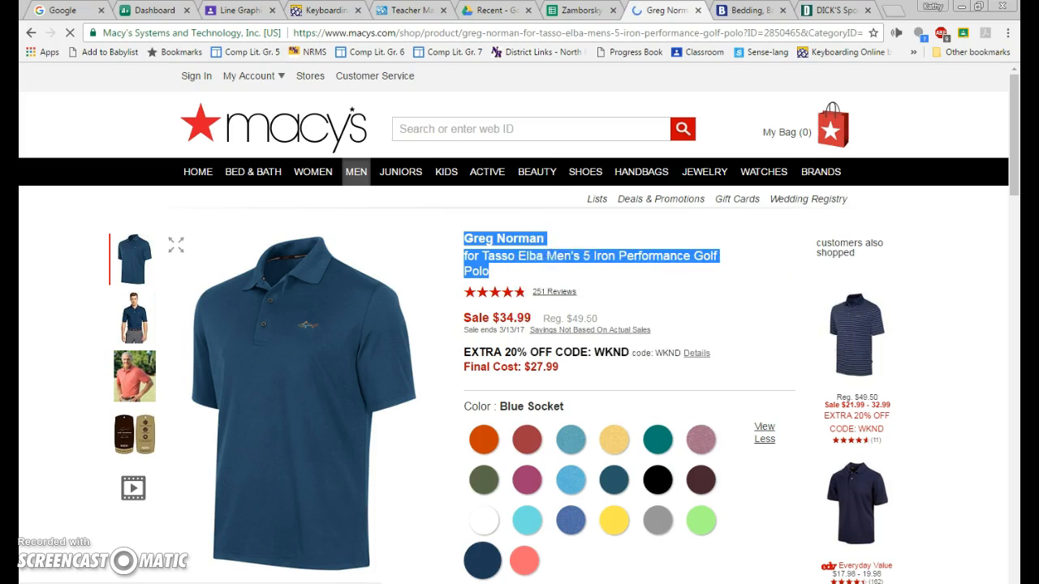
Step: Return to the Zamborsky SS Practice spreadsheet and paste the copied polo title into Description cell D2 as values only
click(577, 9)
click(366, 217)
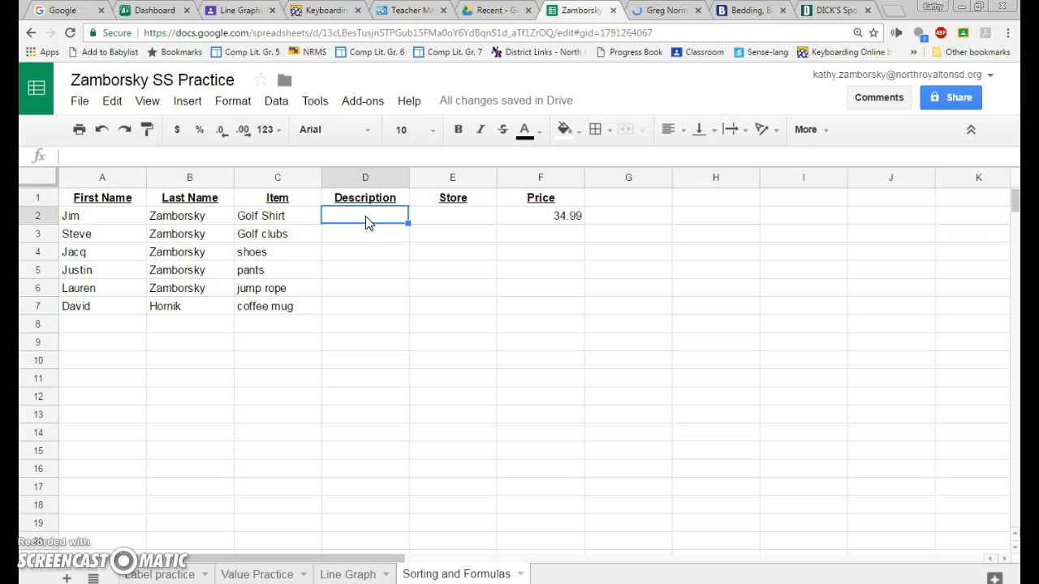
key(ctrl+v)
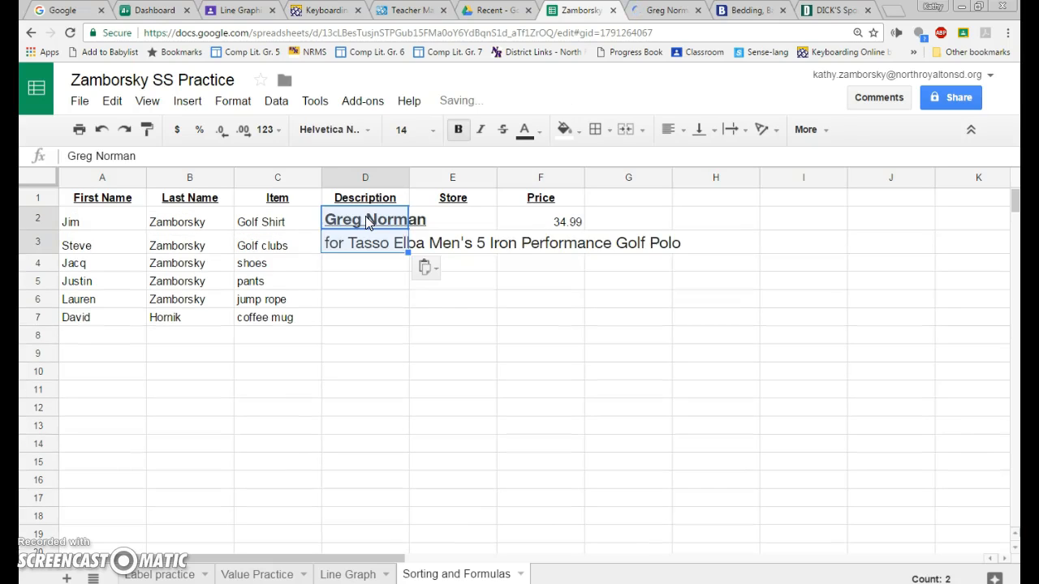
key(ctrl+z)
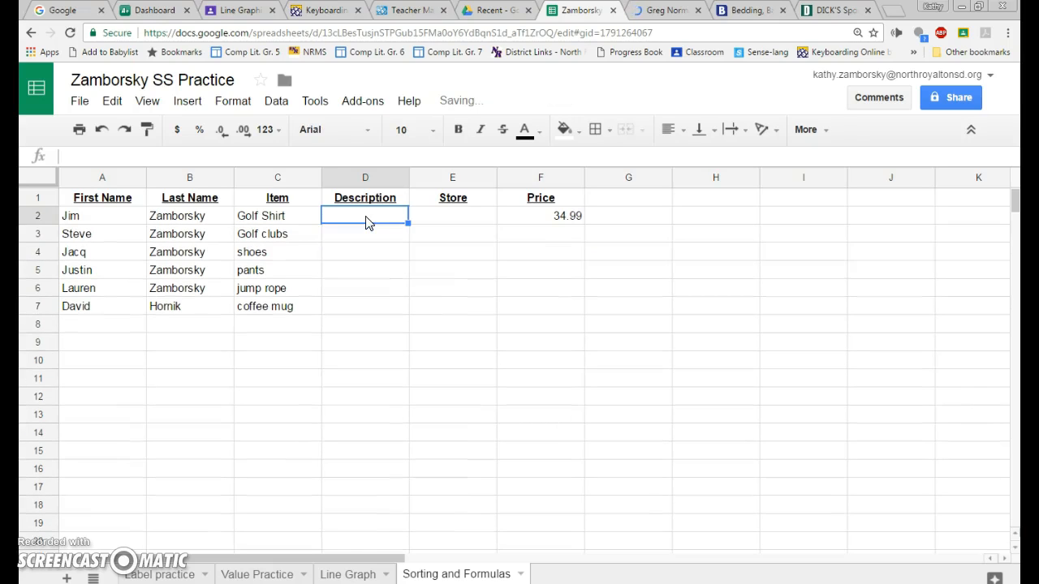
right_click(363, 216)
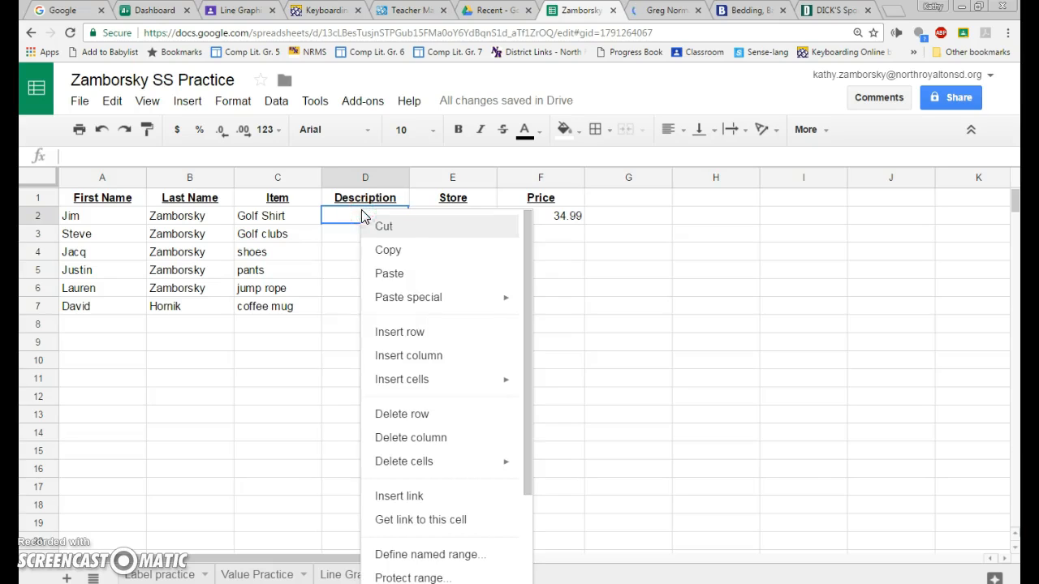
mouse_move(428, 298)
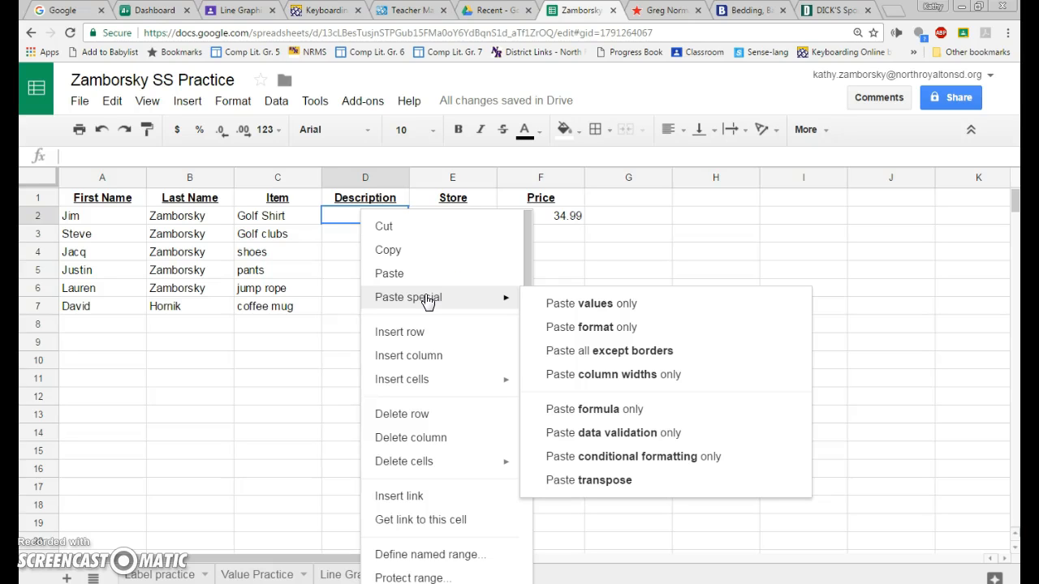
click(586, 307)
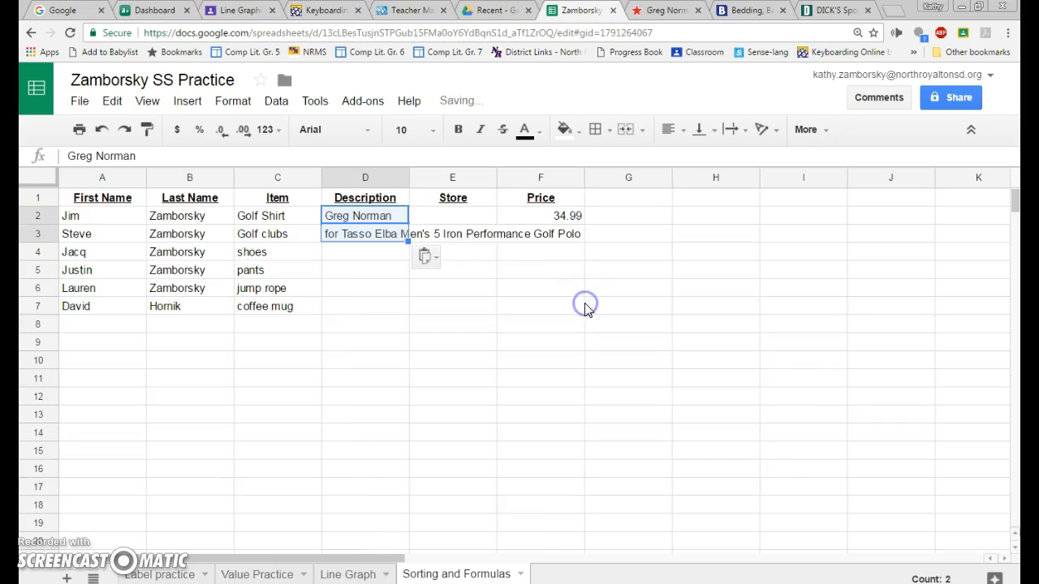
Step: Move the text "for Tasso Elba Men's 5 Iron Performance Golf Polo" from D3 to the end of the brand name in D2
click(354, 219)
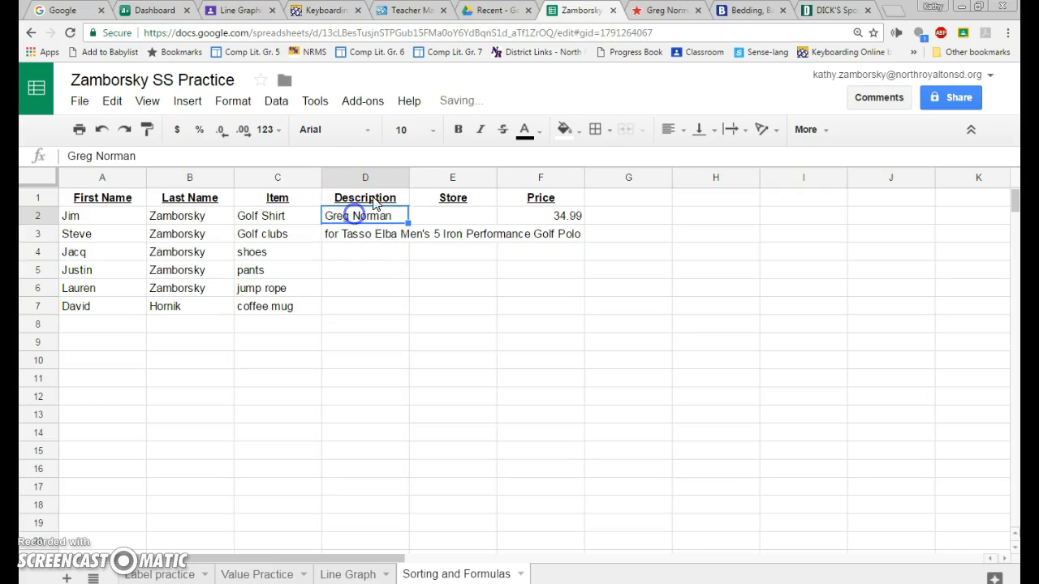
click(397, 233)
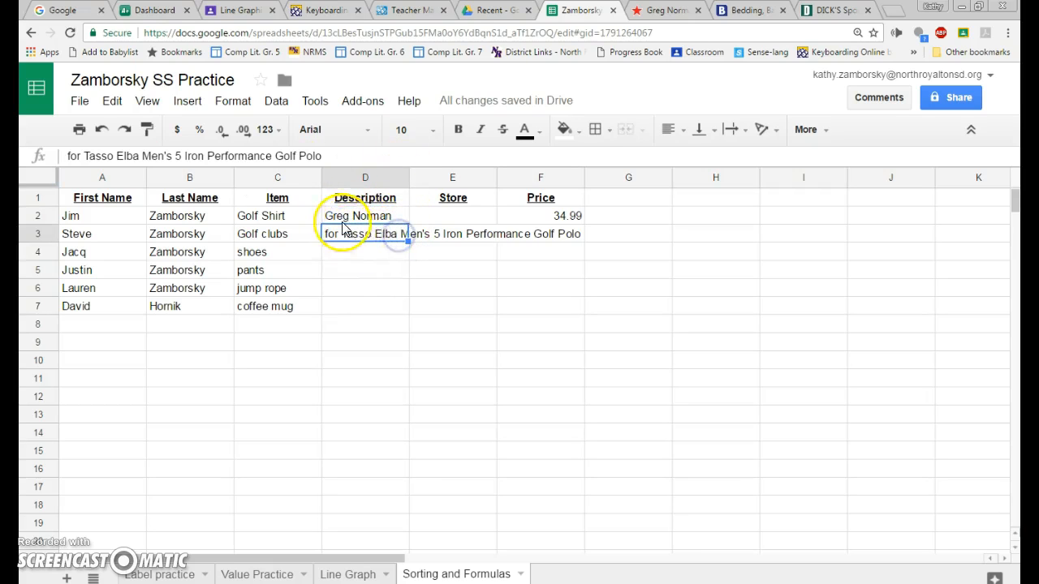
drag(343, 157, 53, 155)
key(ctrl+c)
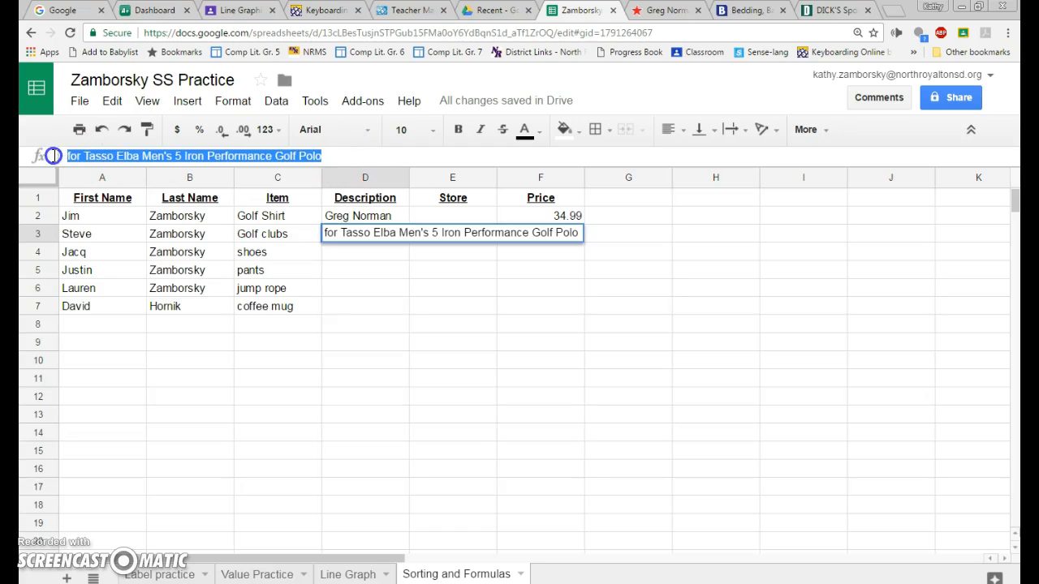
key(BackSpace)
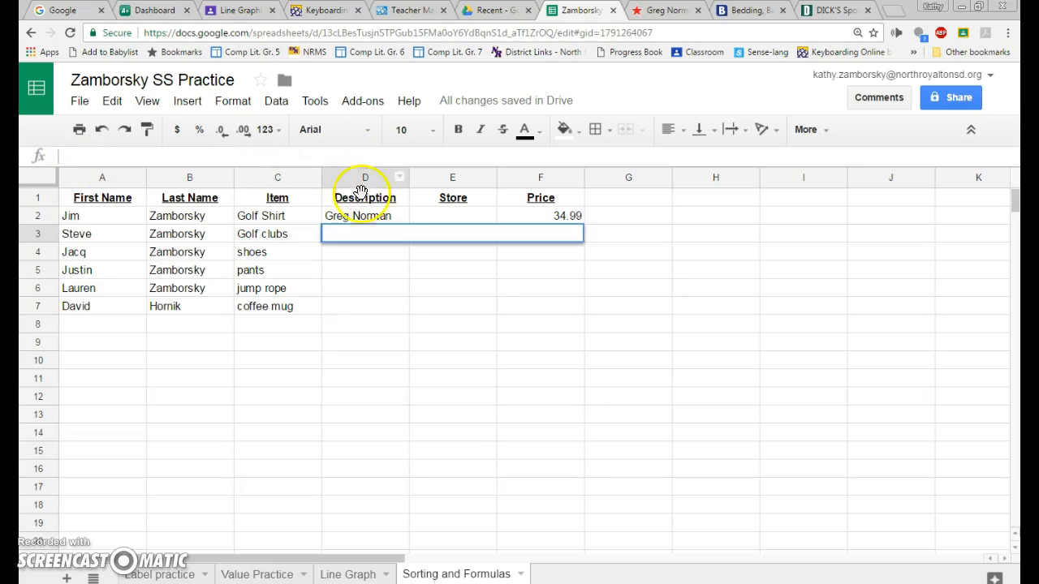
click(385, 214)
click(158, 155)
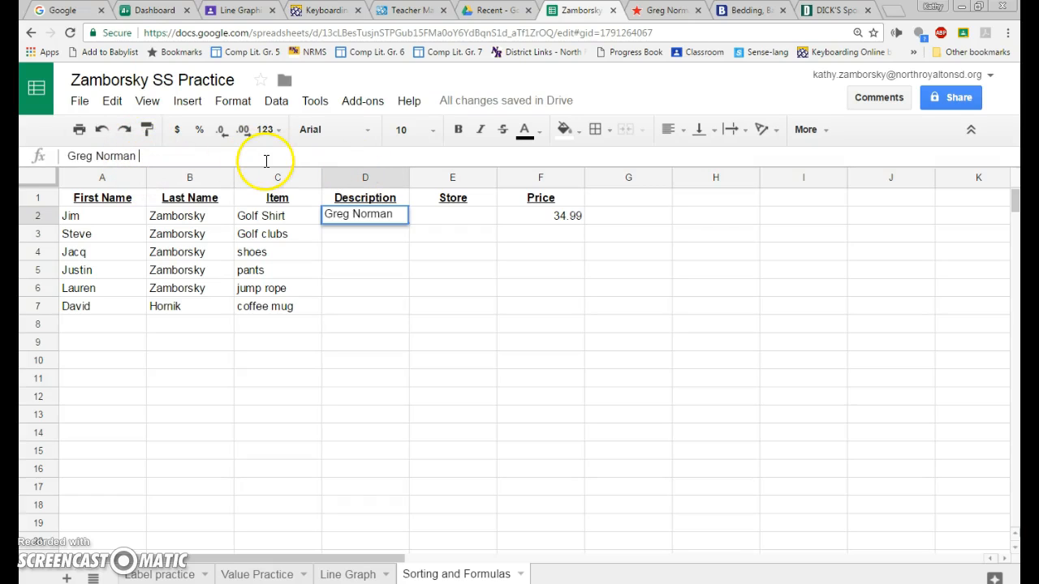
key(ctrl+v)
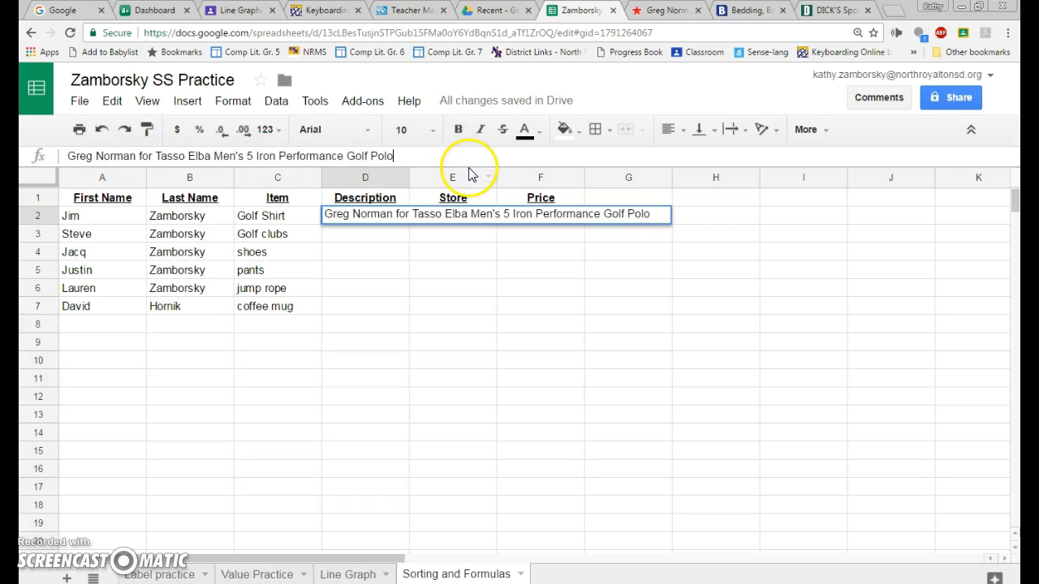
key(Return)
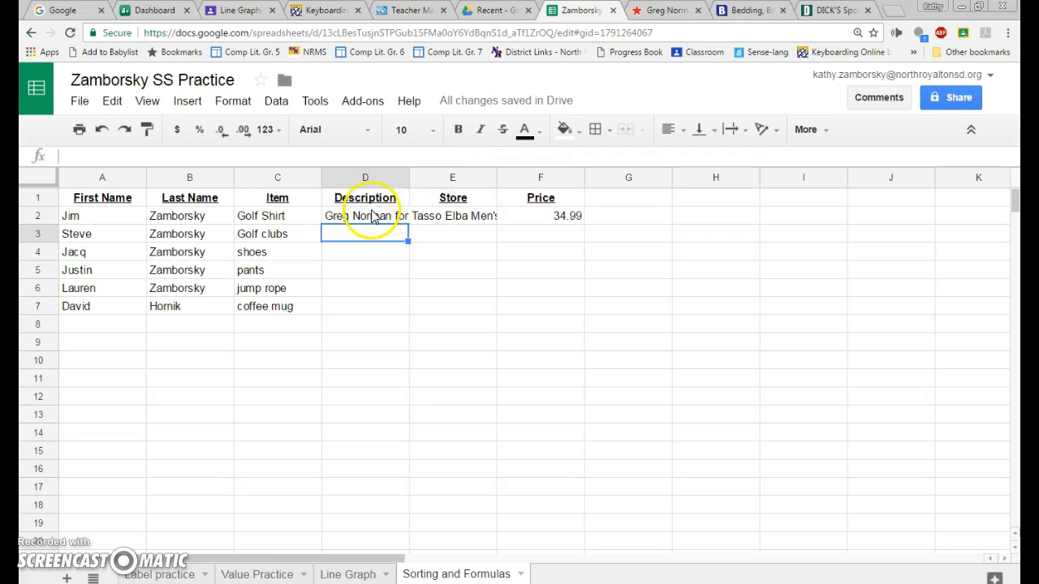
Step: Set the text wrapping of Description cell D2 to Wrap
click(384, 218)
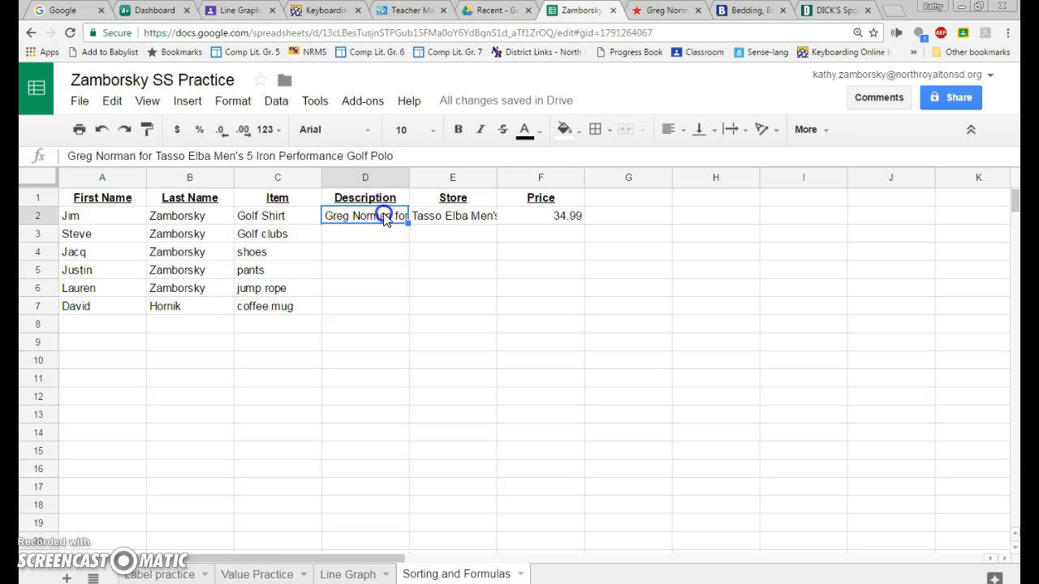
click(422, 214)
click(375, 218)
click(232, 102)
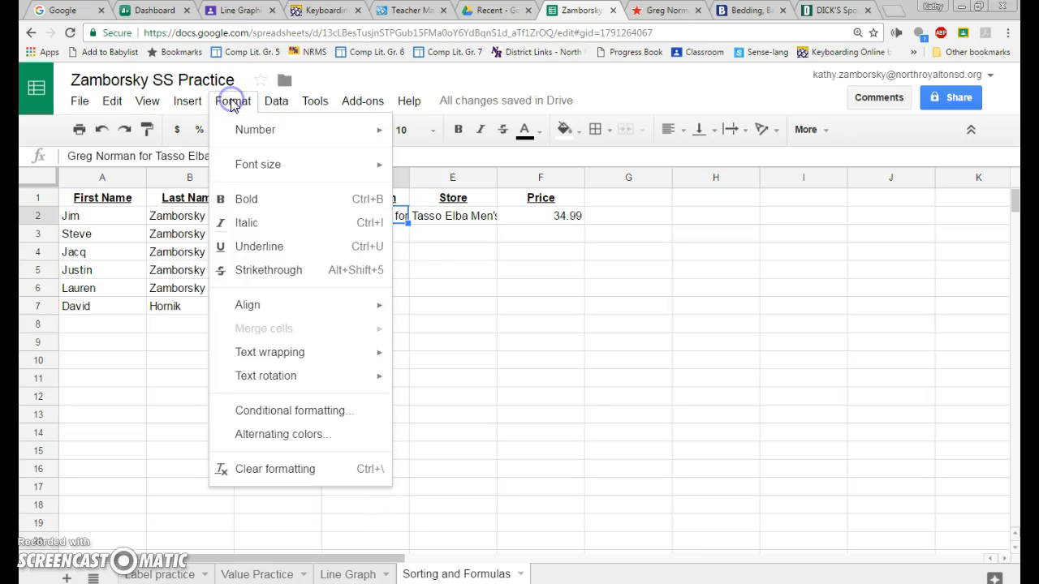
mouse_move(271, 357)
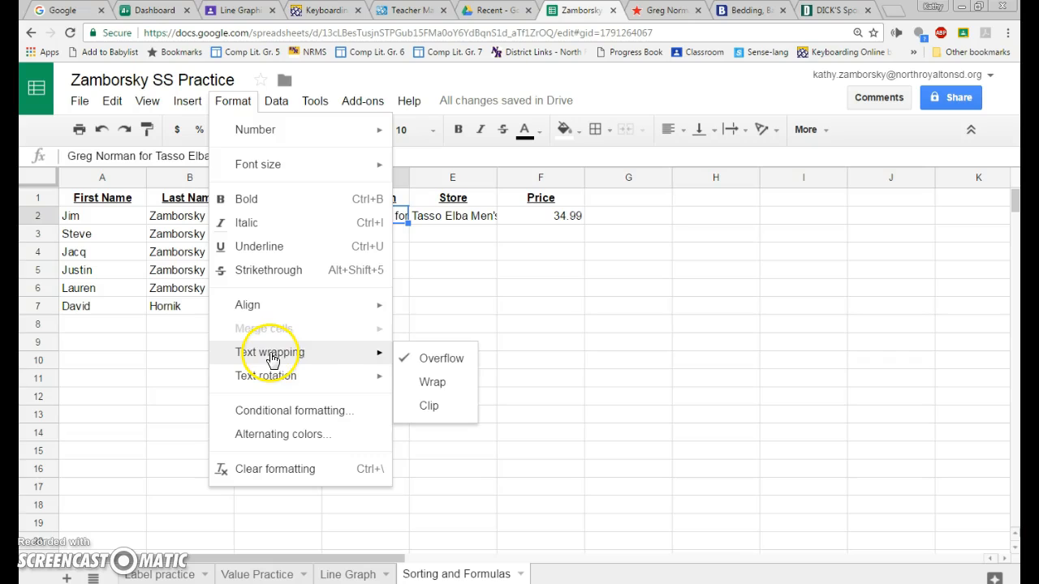
click(432, 381)
Step: Apply the Wrap text setting to the entire Description column D
click(375, 177)
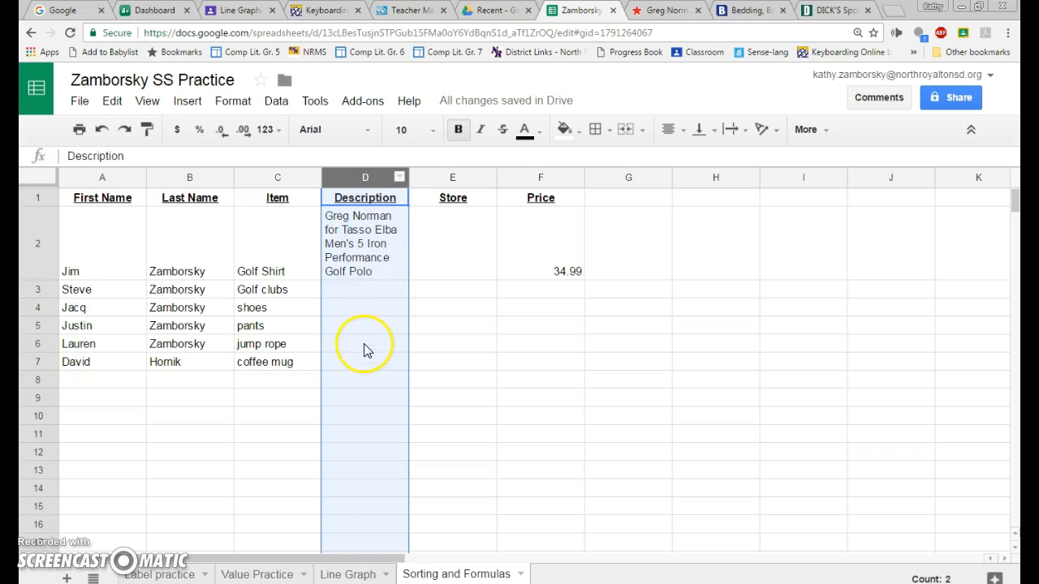
click(233, 102)
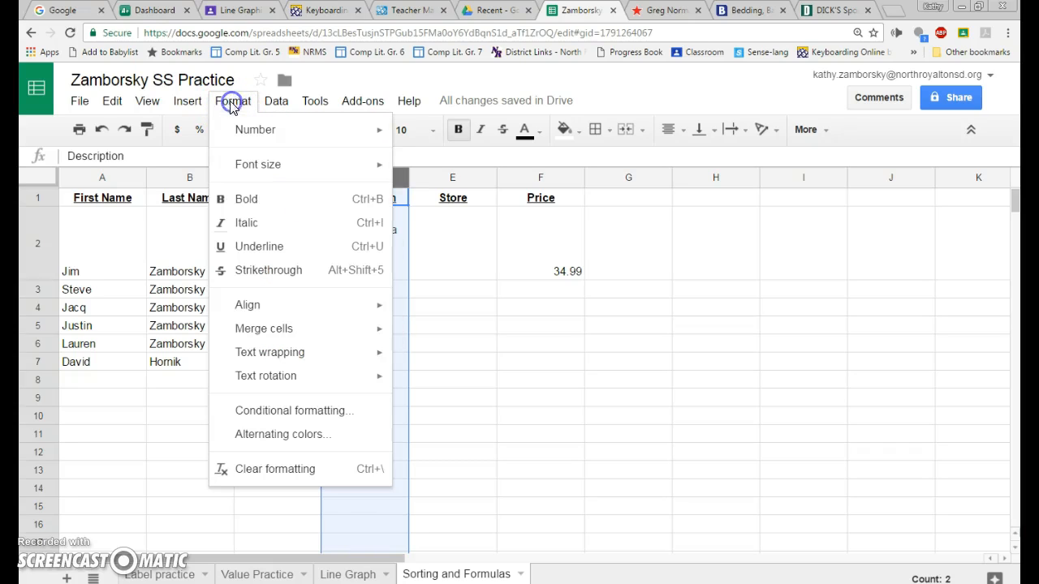
click(263, 352)
click(439, 386)
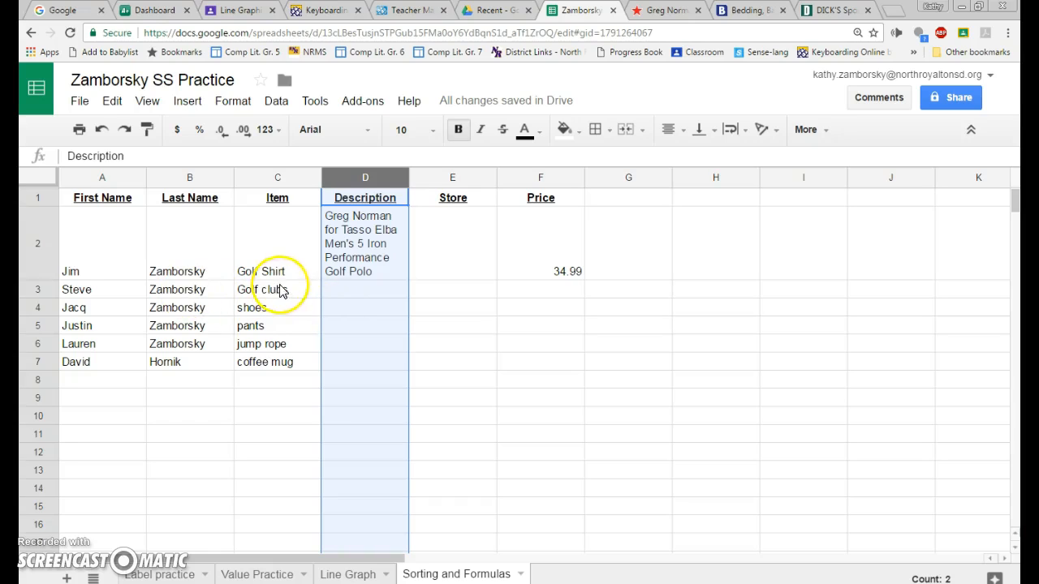
Step: Enter Macys in Store cell E2 and check the golf polo's price on its Macy's product page
click(452, 257)
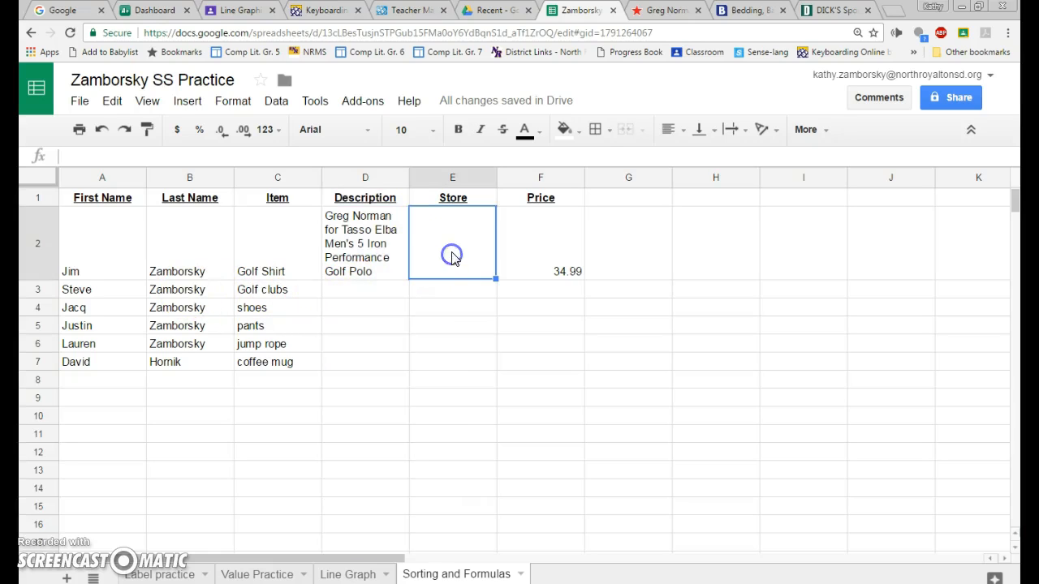
text(Macys)
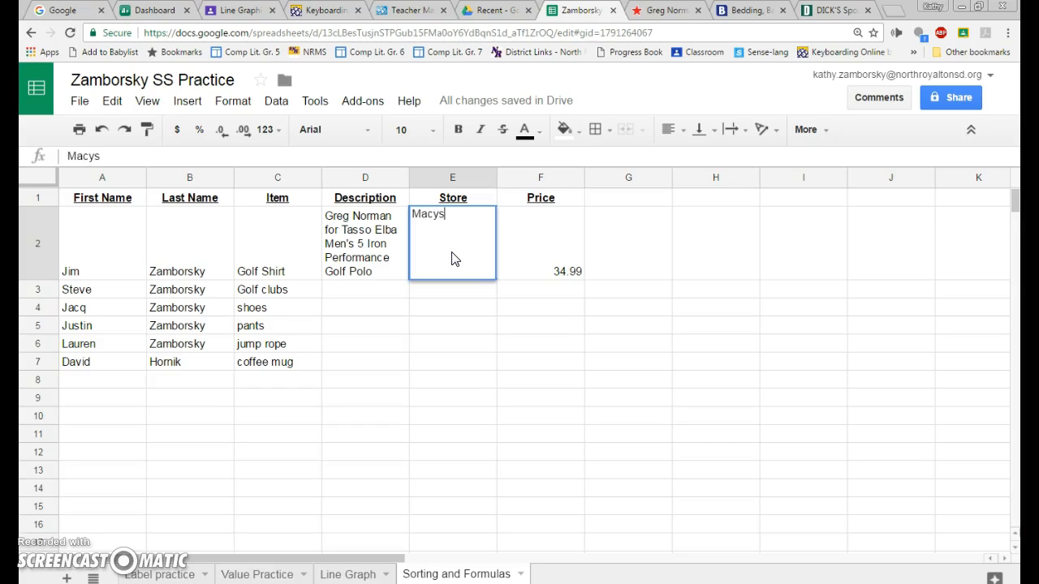
click(546, 238)
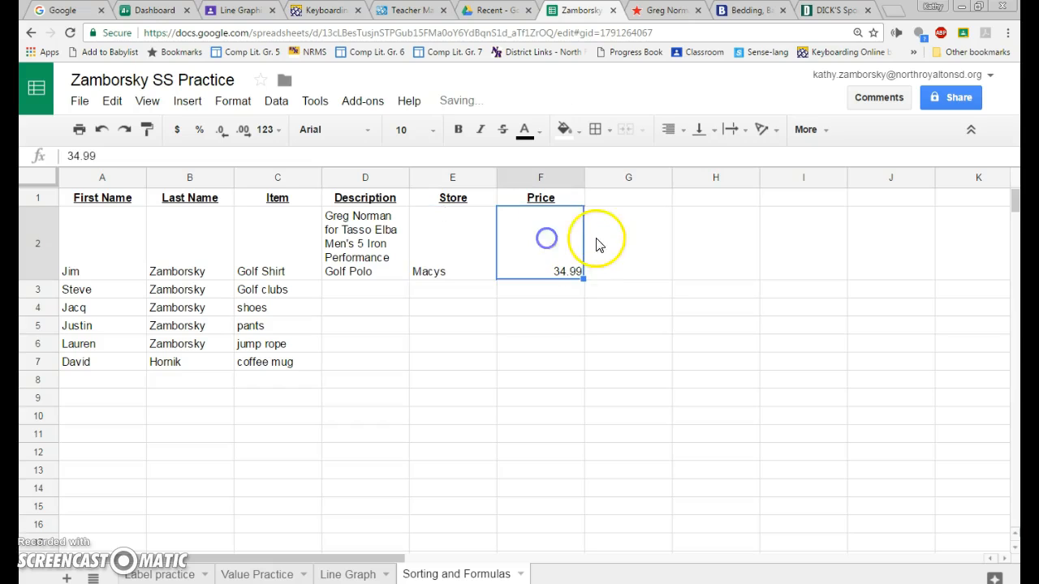
click(664, 10)
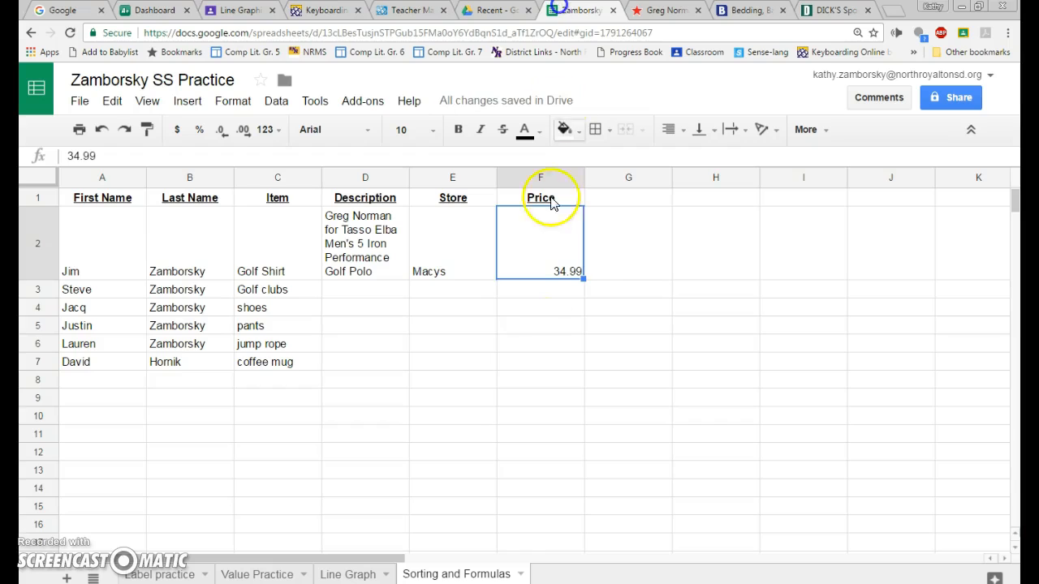
Step: Switch to the Google Sheets spreadsheet and format the entire Price column F as dollar currency
click(578, 10)
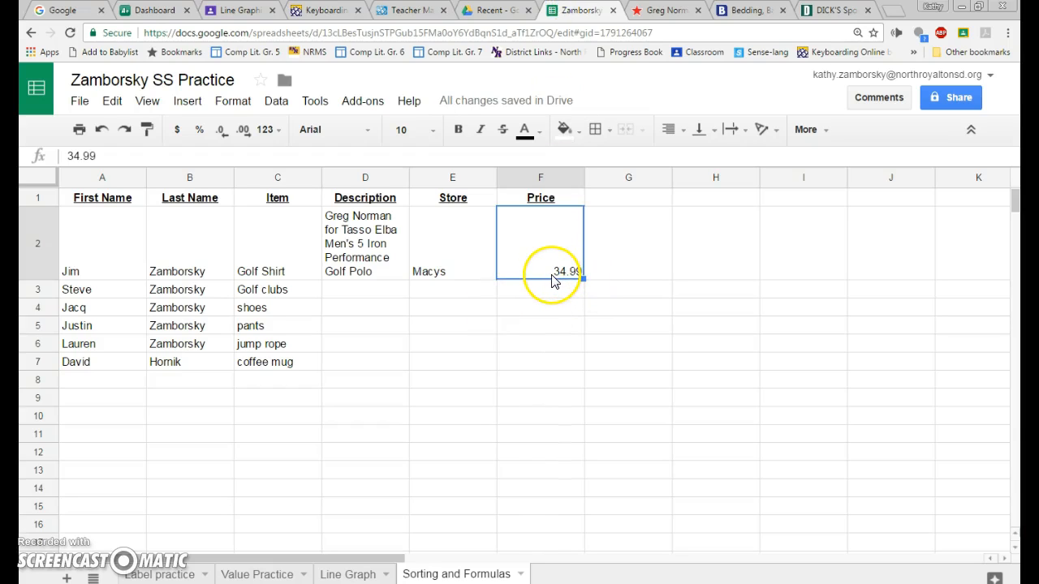
click(548, 177)
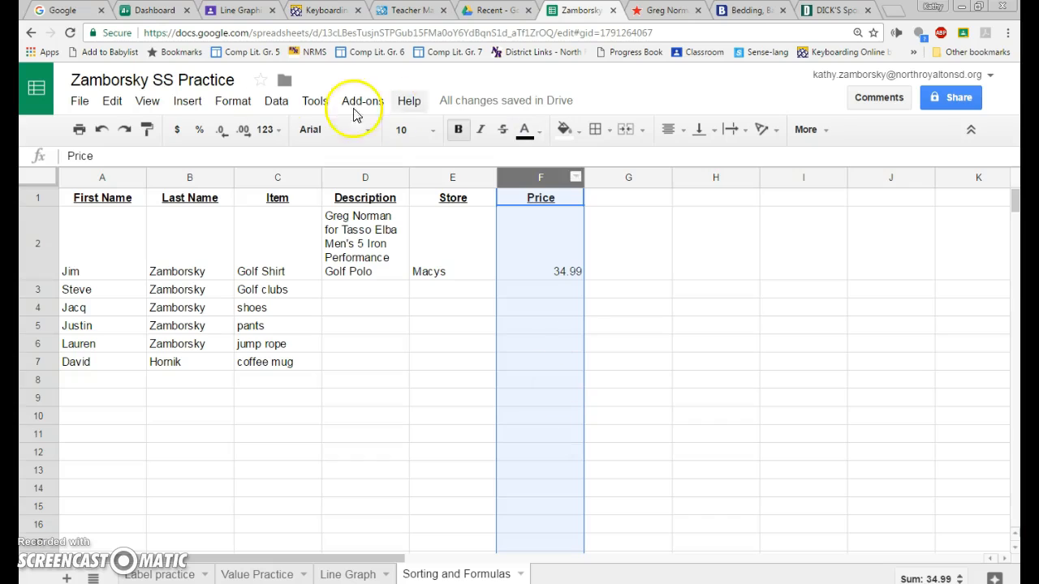
click(178, 133)
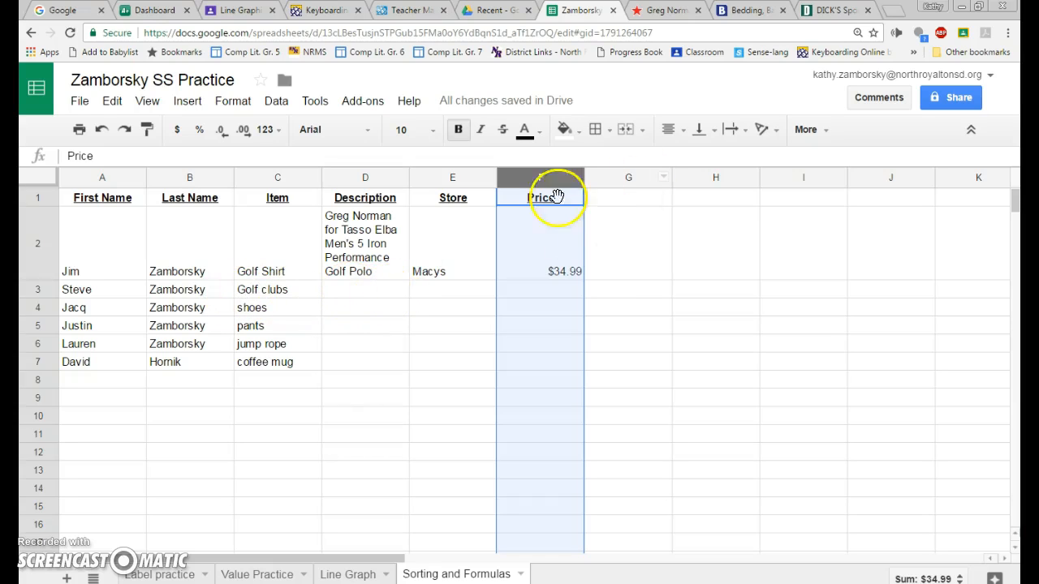
Step: Switch to the Dick's Sporting Goods website and search it for golf clubs
click(815, 11)
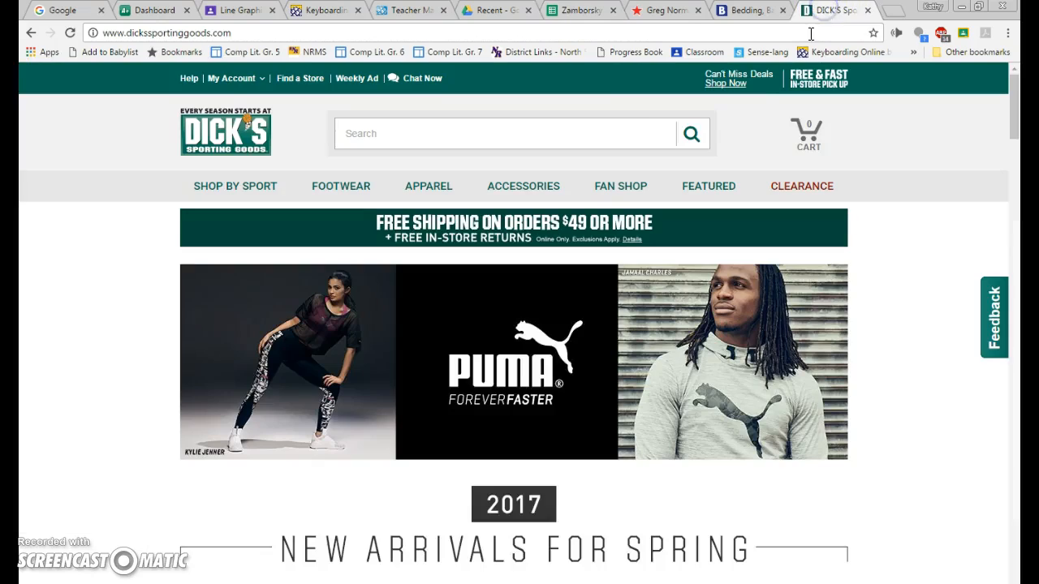
click(469, 133)
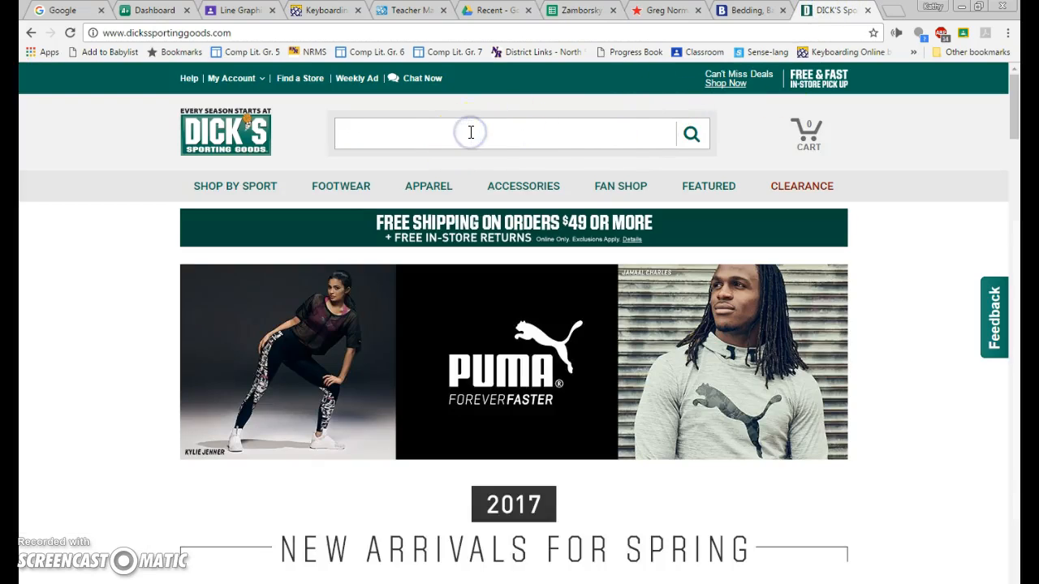
text(gol)
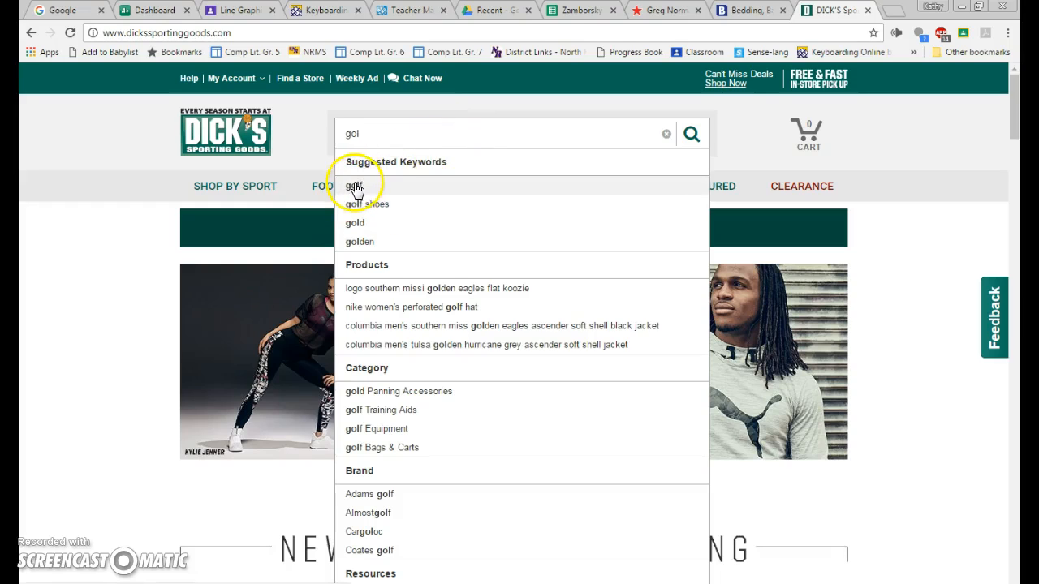
text(f c)
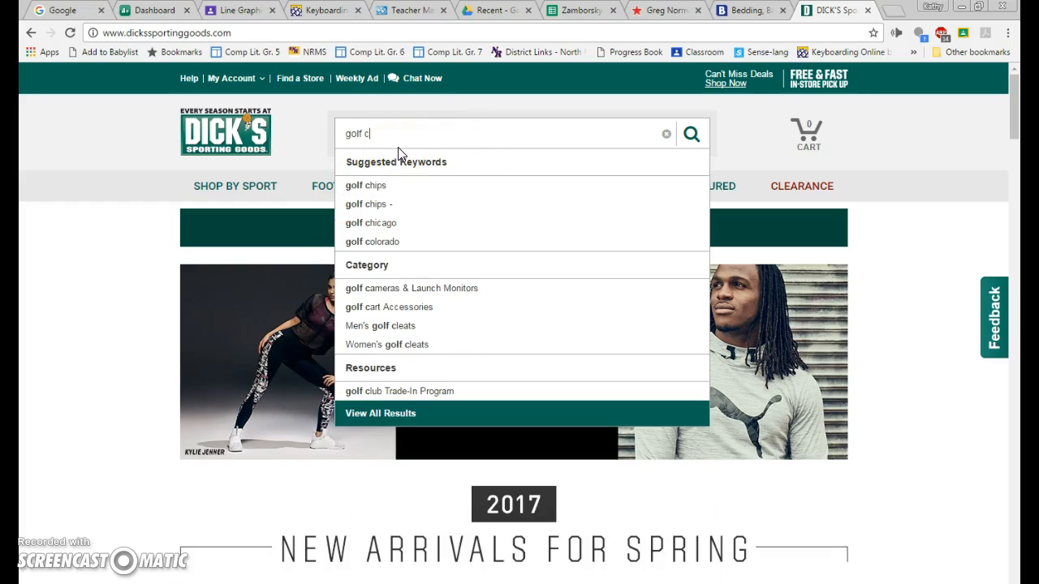
text(lubs)
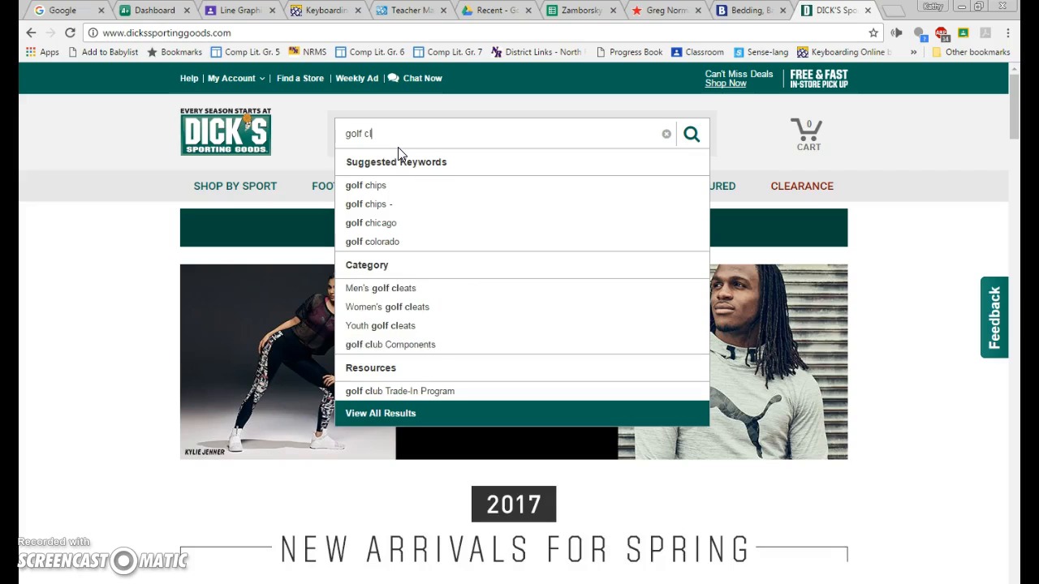
click(386, 186)
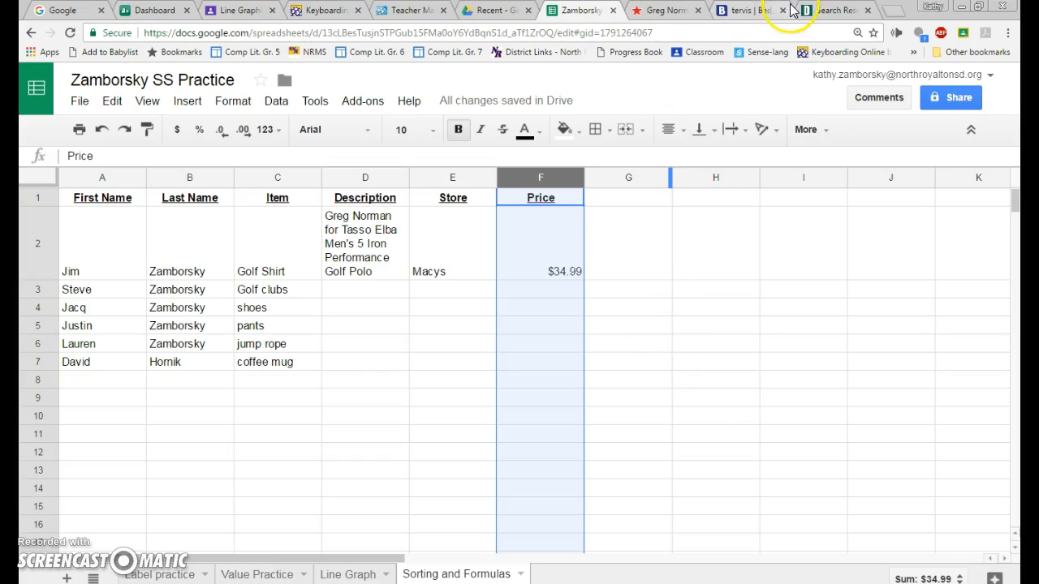
Step: Browse the golf club search results and open the Adams Golf Speedline Plus Complete Set product page
click(844, 10)
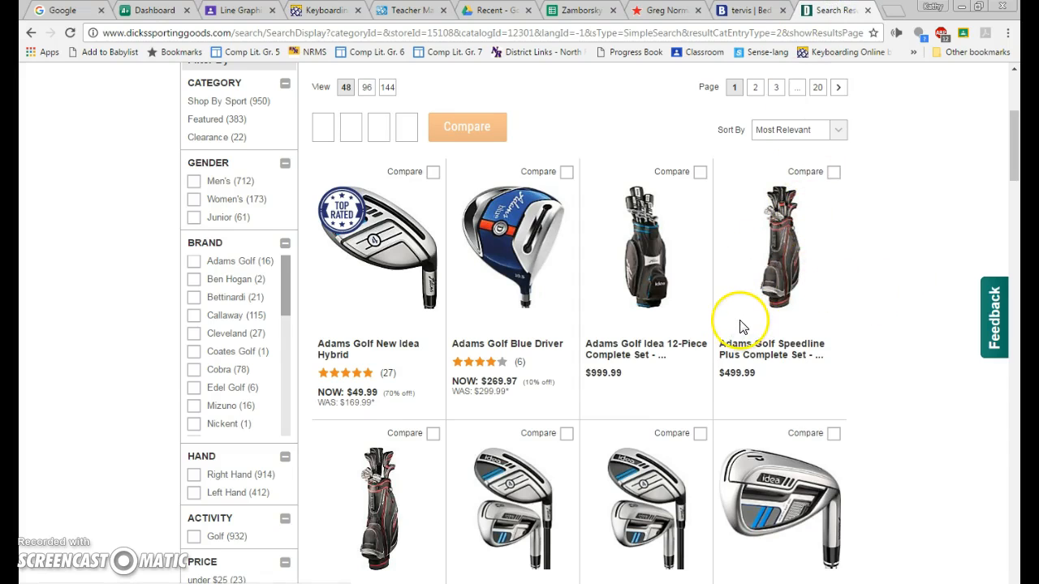
scroll(736, 313, down, 2)
scroll(839, 249, up, 2)
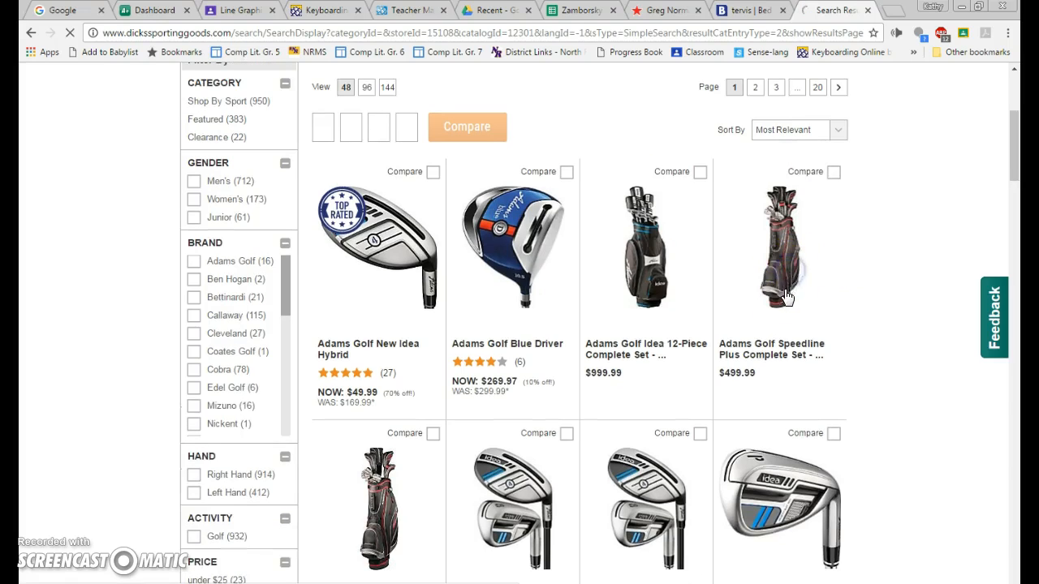
click(797, 285)
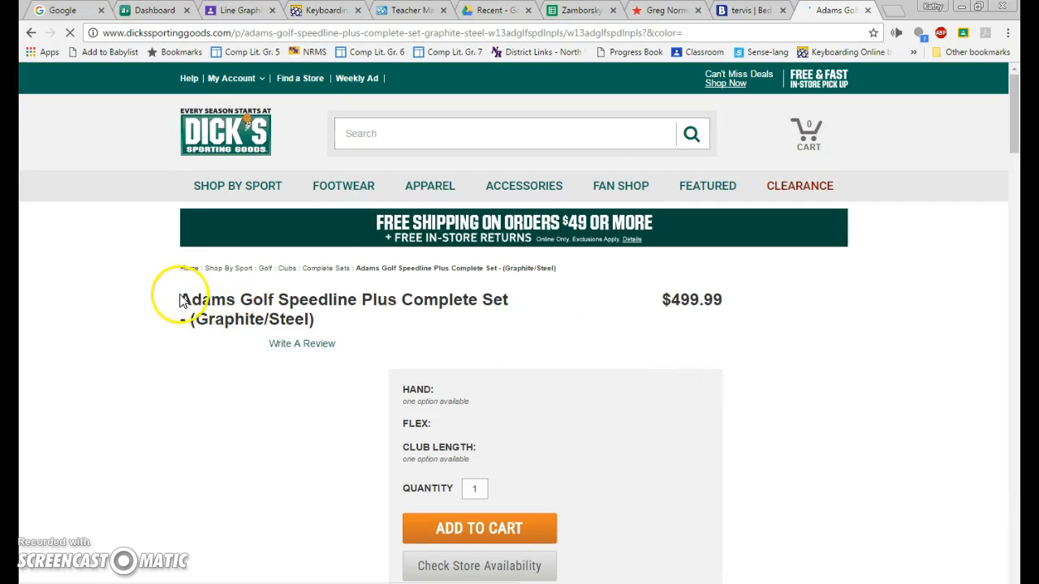
Step: Copy the product name "Adams Golf Speedline Plus Complete Set - (Graphite/Steel)" and paste it as values only into spreadsheet cell D3
triple_click(322, 319)
key(ctrl+c)
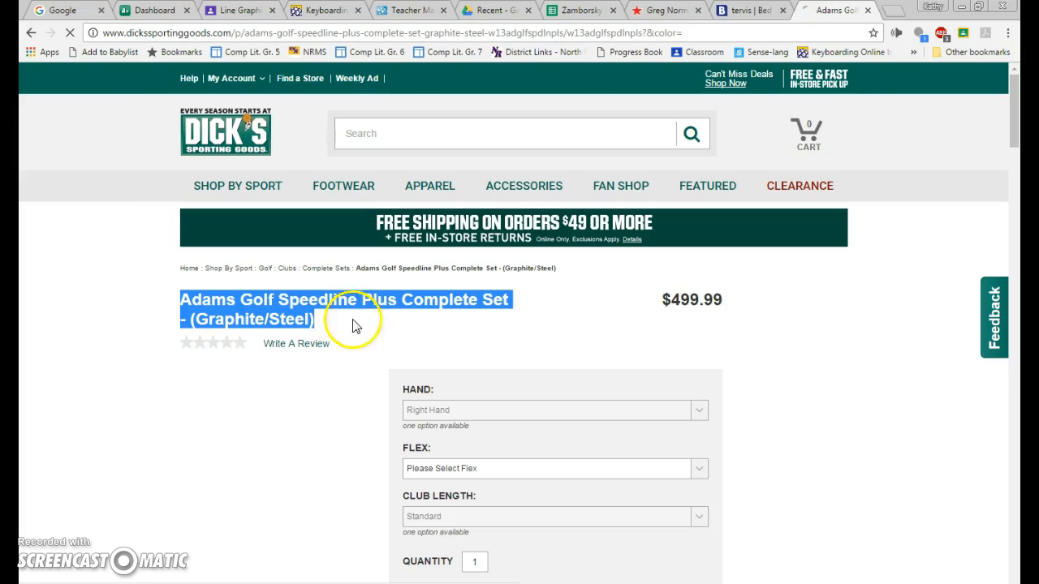
click(581, 10)
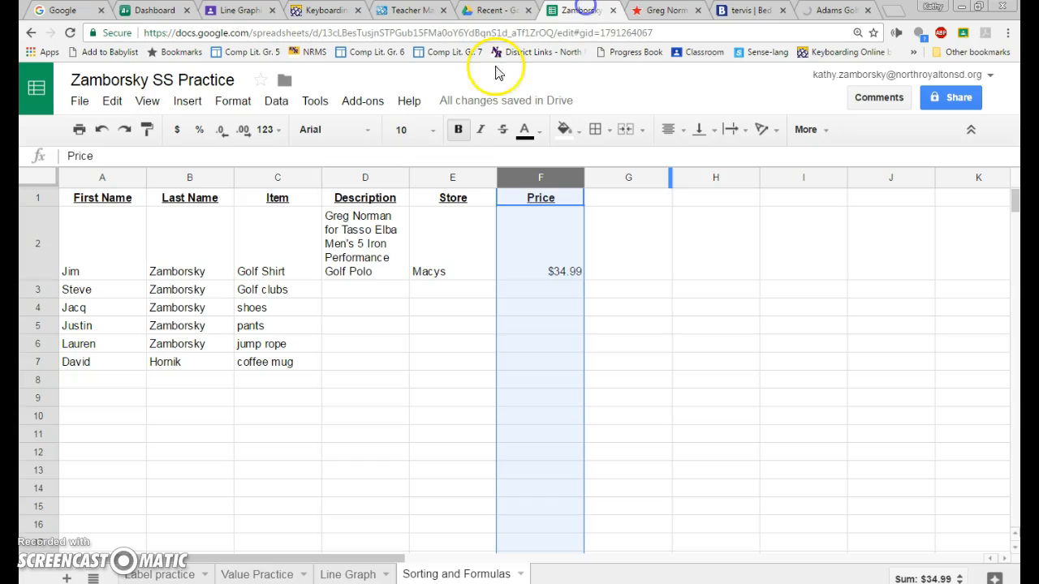
click(366, 292)
right_click(367, 292)
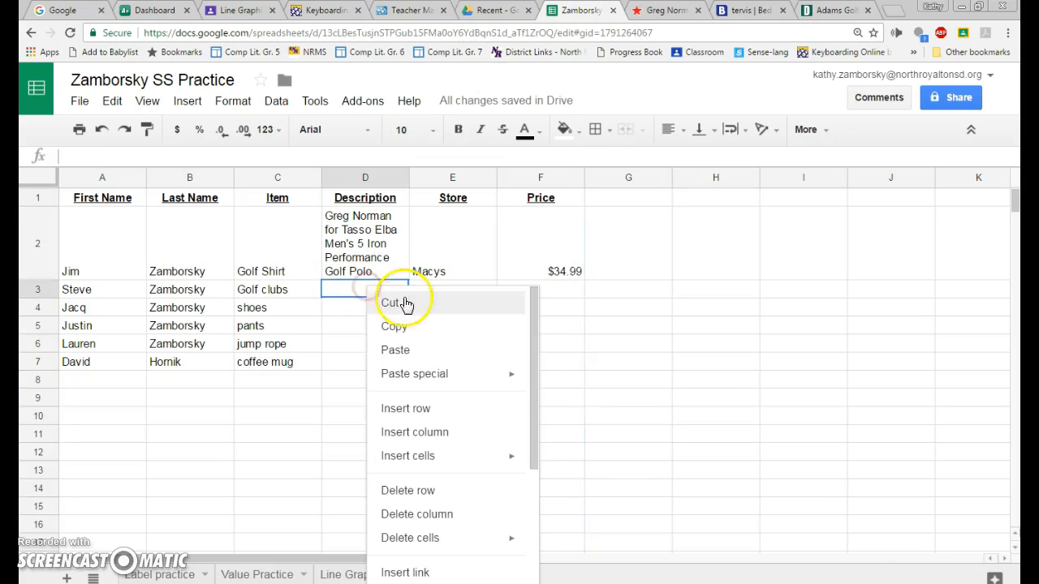
mouse_move(425, 375)
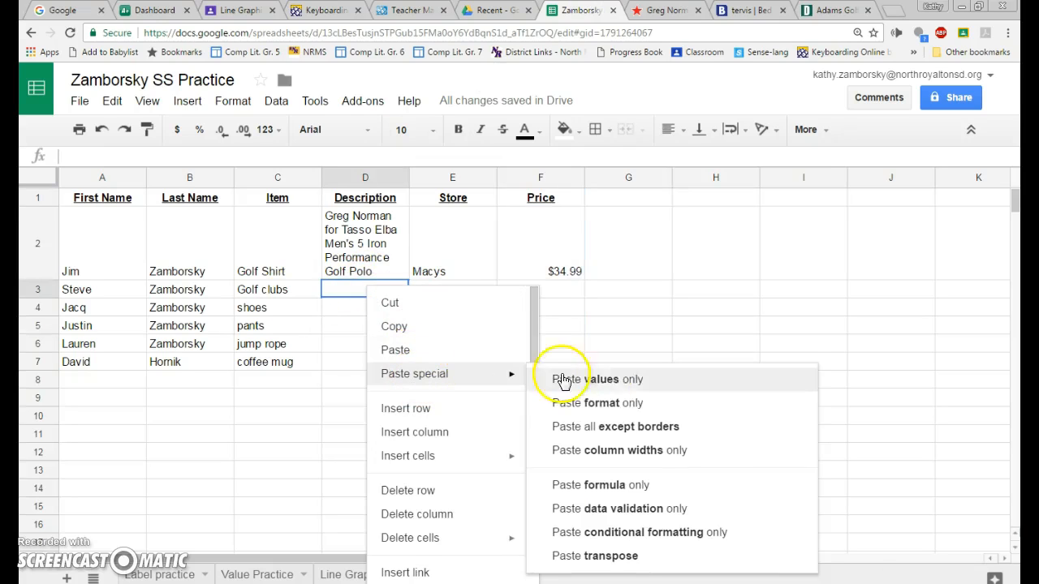
click(627, 379)
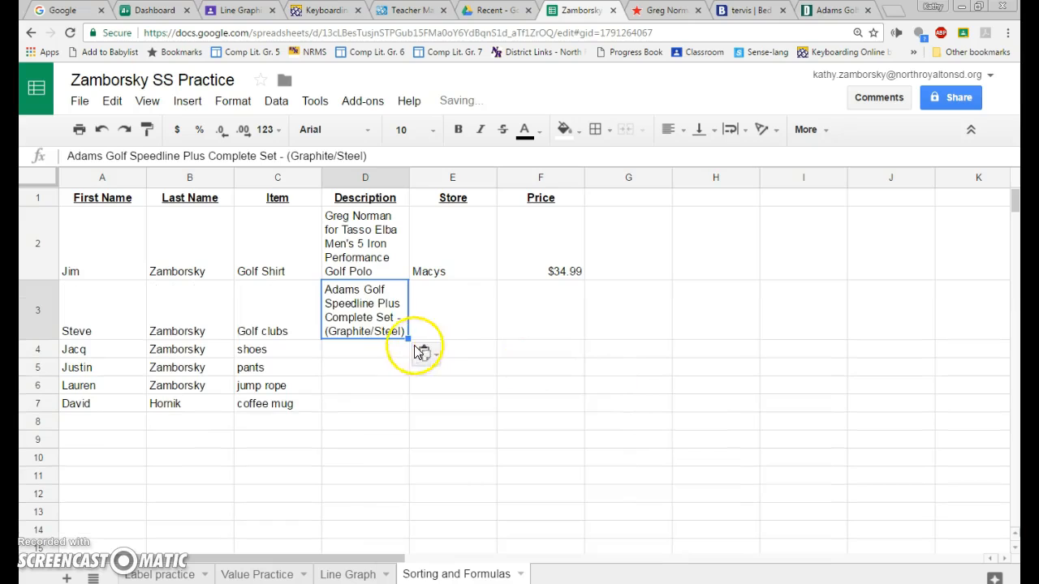
Step: Enter Dick's Sporting Goods in Store cell E3 and widen column E to fit the store name
click(435, 306)
text(Dick's)
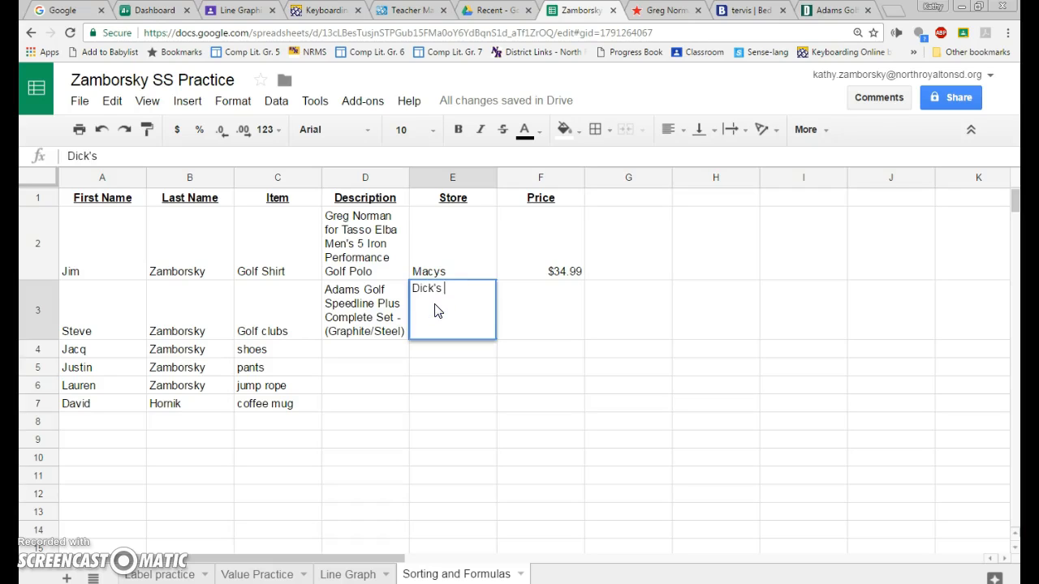
text( Sporting Goods)
key(Return)
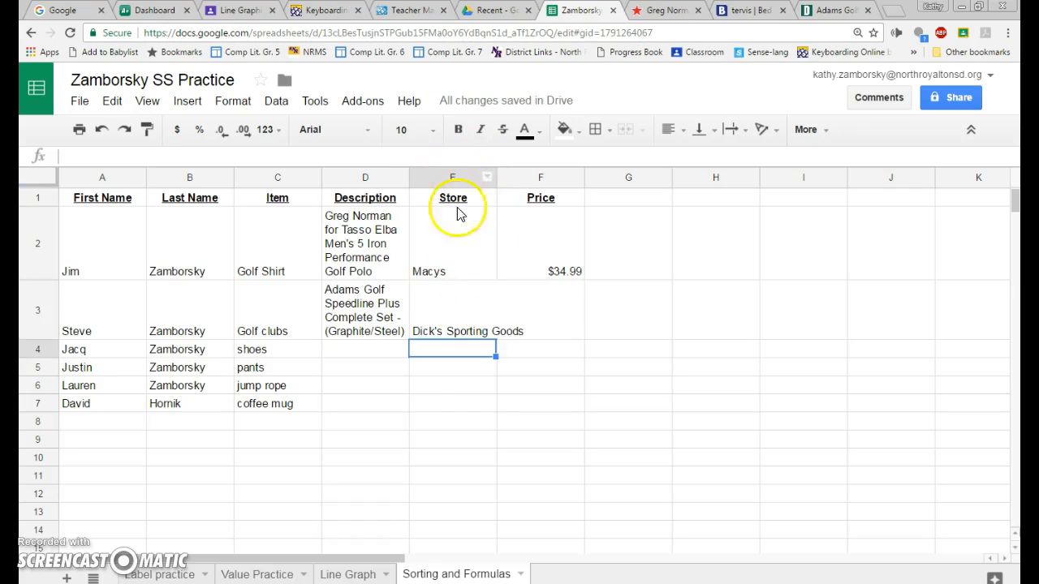
drag(494, 180, 531, 180)
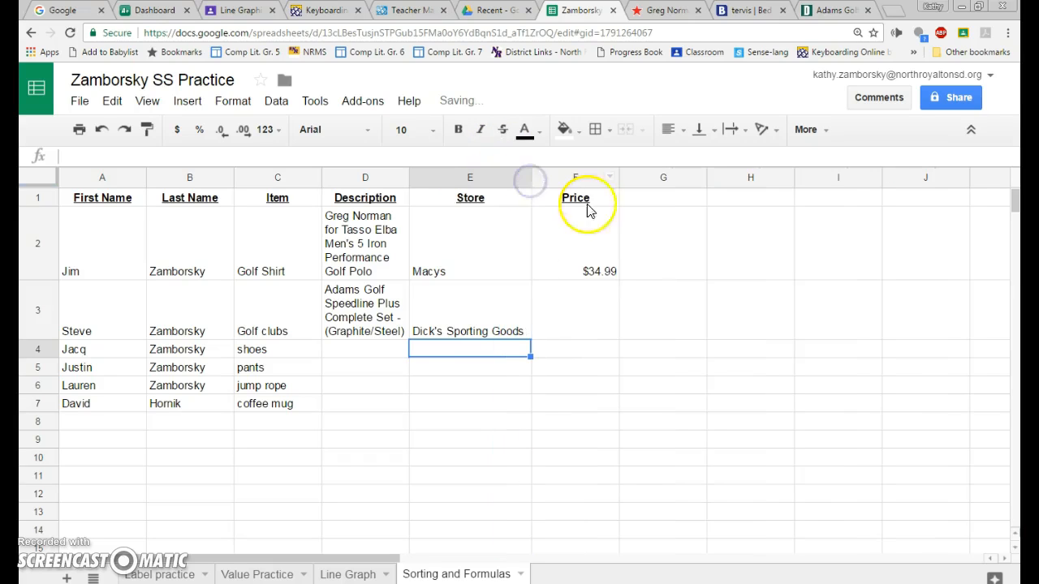
Step: Look up the golf club set's price on its Dick's product page and enter 499.99 in Price cell F3
click(586, 305)
click(828, 10)
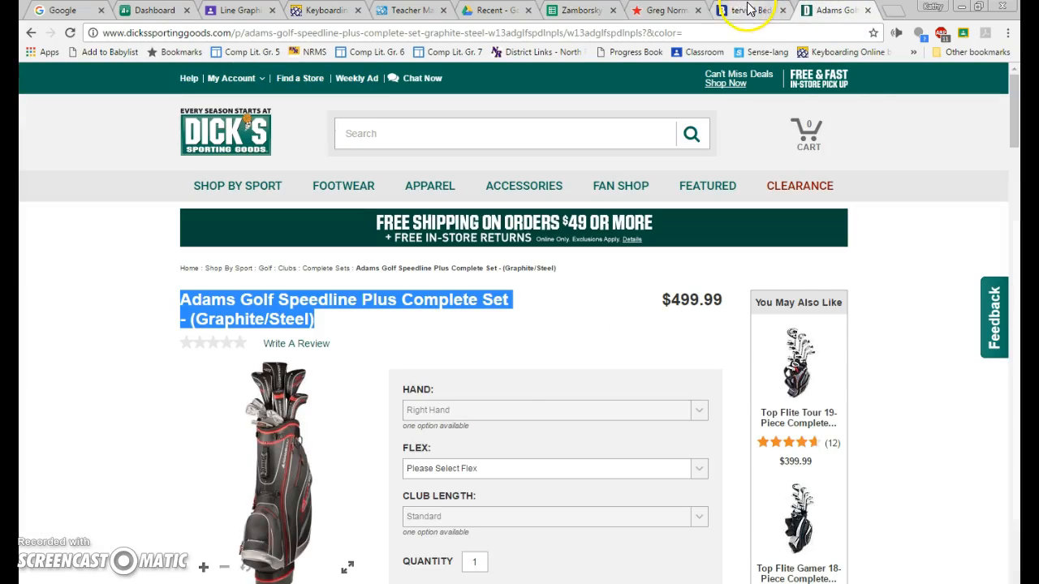
click(580, 10)
text(499.99)
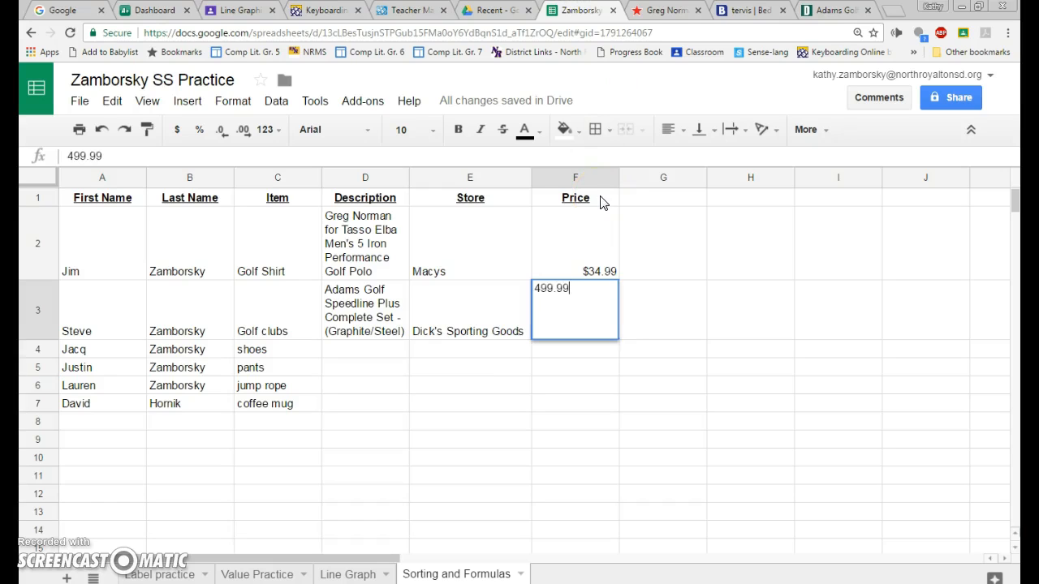
key(Return)
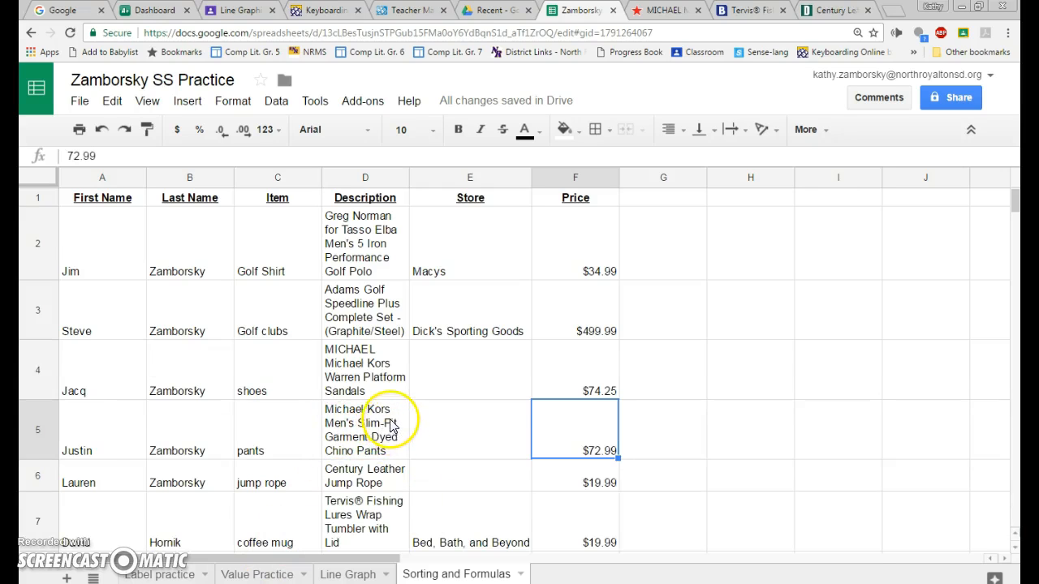
Step: Fill the empty Store cells with Macys in E4 and E5 and Dick's Sporting Goods in E6
scroll(394, 419, down, 1)
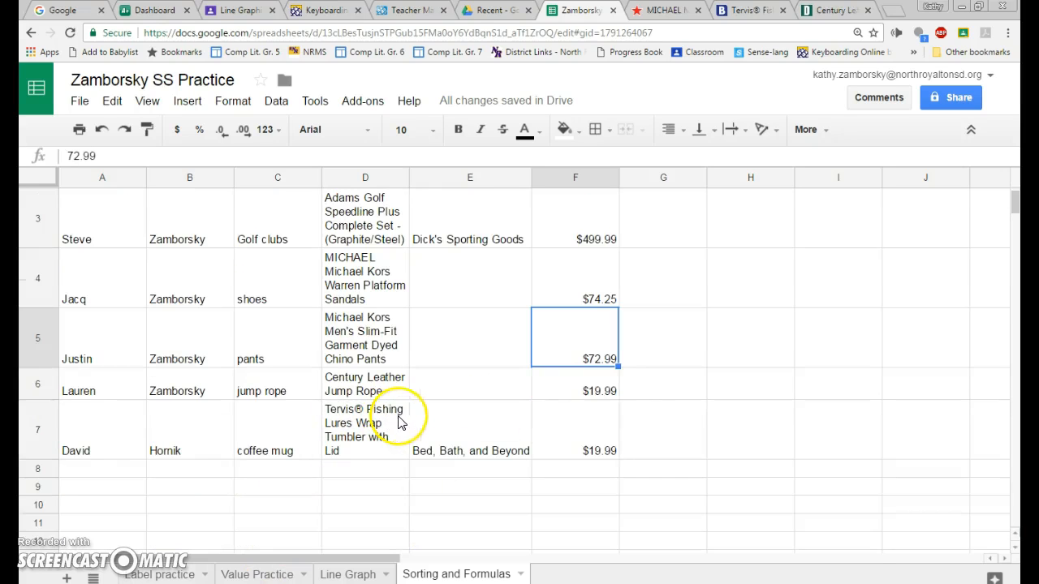
click(488, 288)
scroll(491, 316, up, 1)
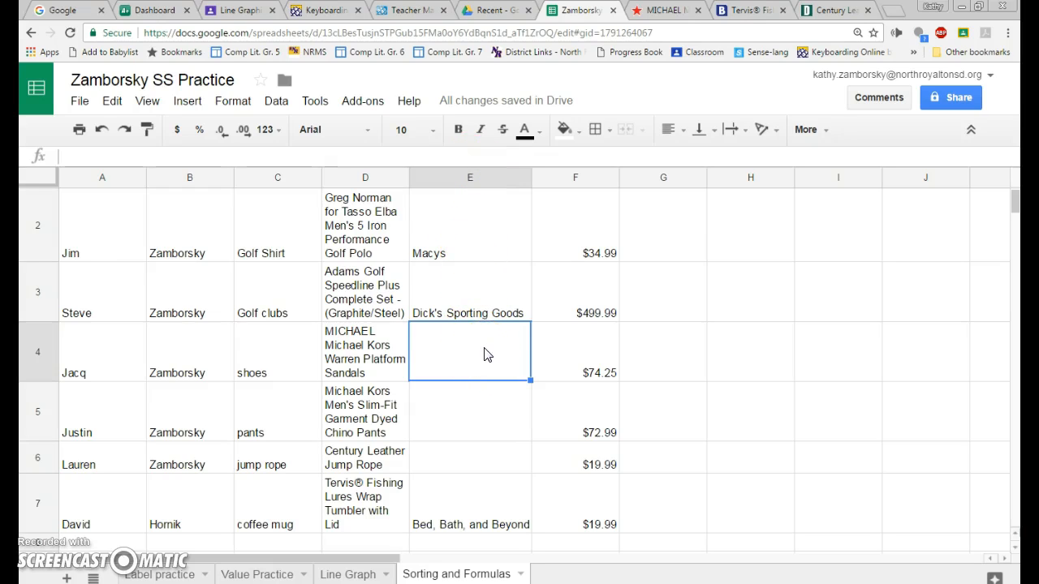
text(Macys)
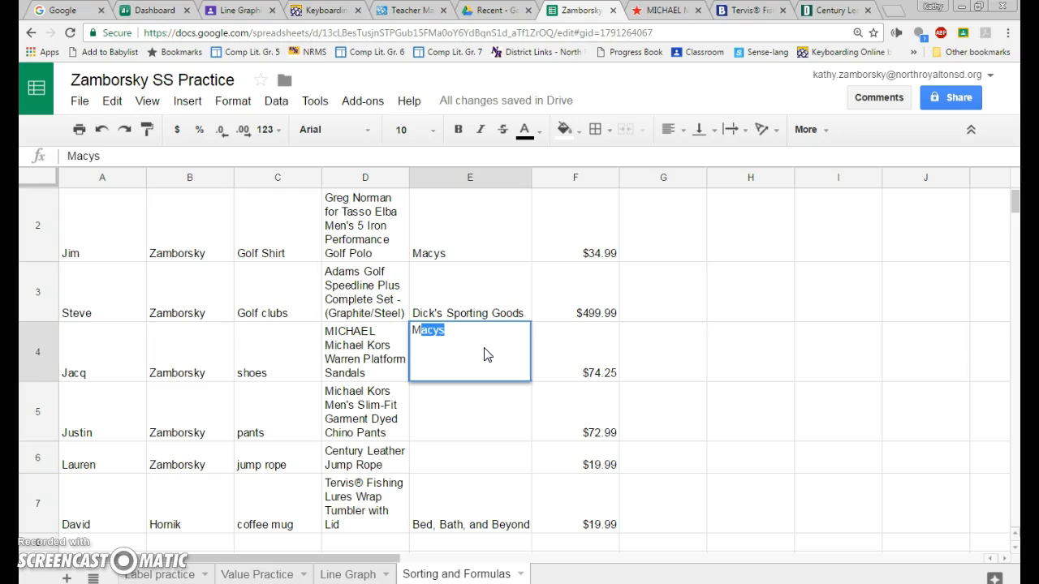
key(Return)
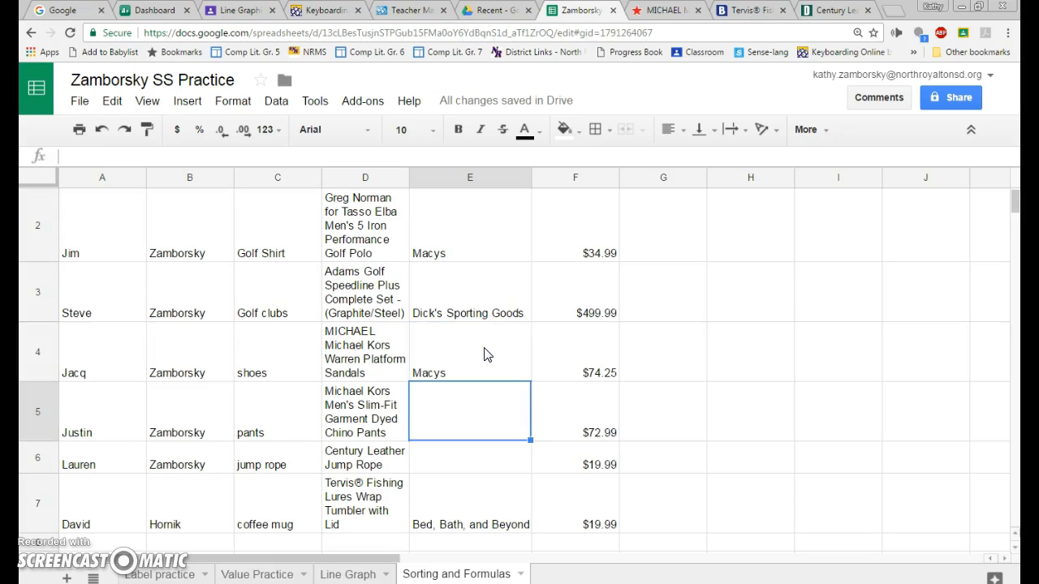
text(M)
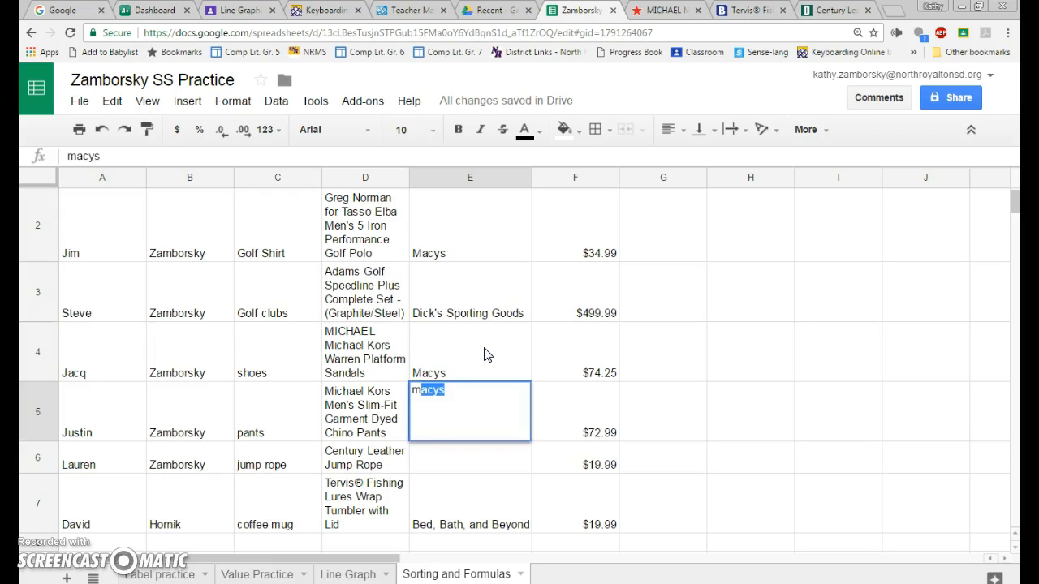
key(Return)
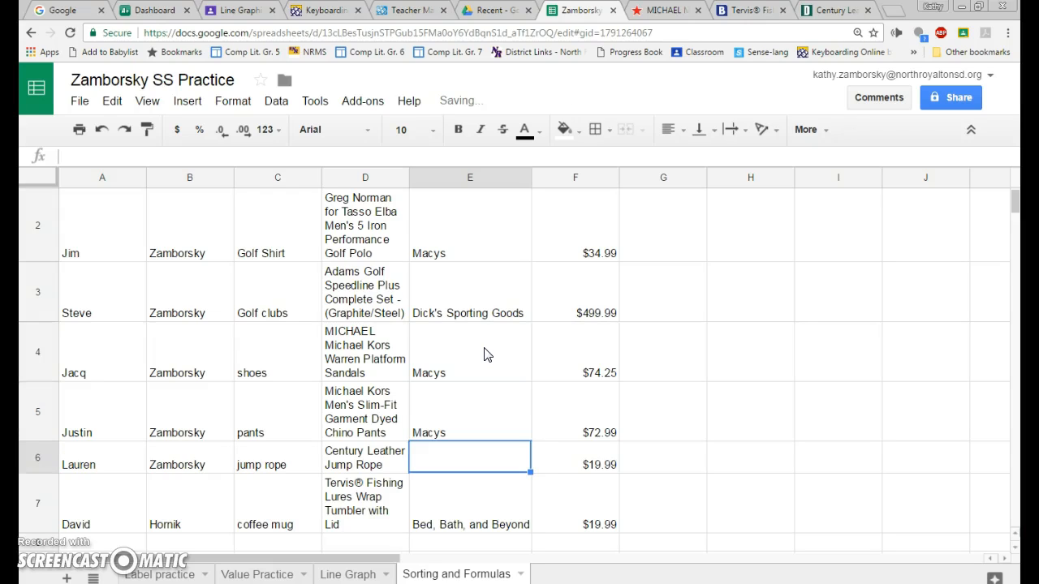
text(D)
key(Return)
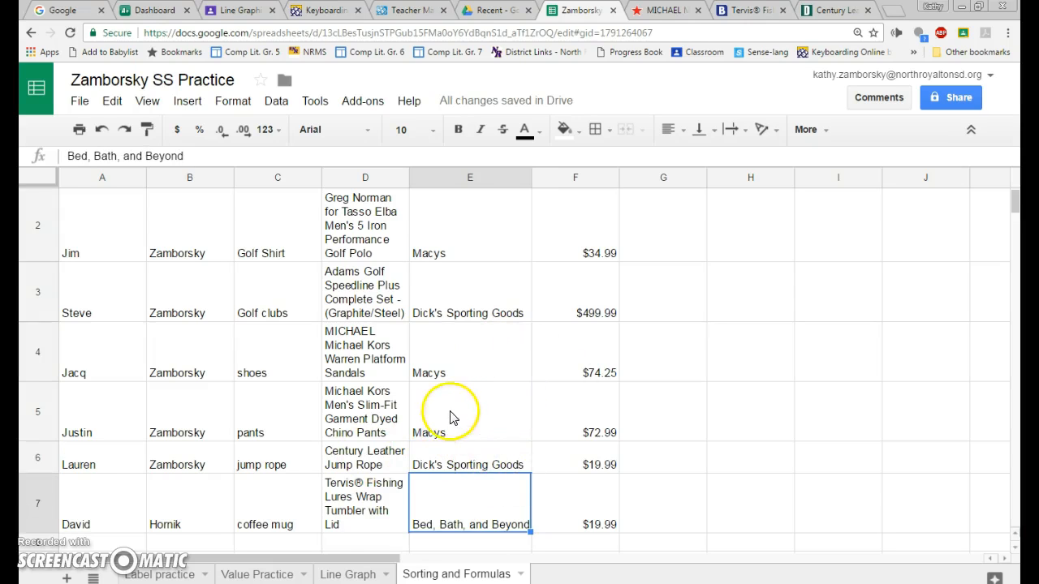
Step: Widen the Description column D and insert one blank column directly before the Item column
scroll(457, 416, up, 1)
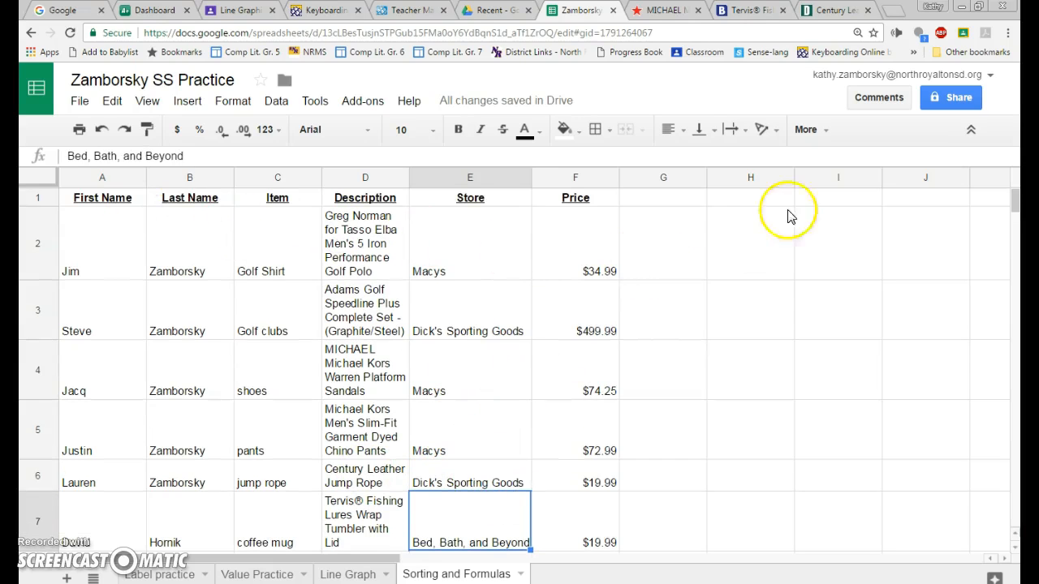
drag(408, 176, 446, 176)
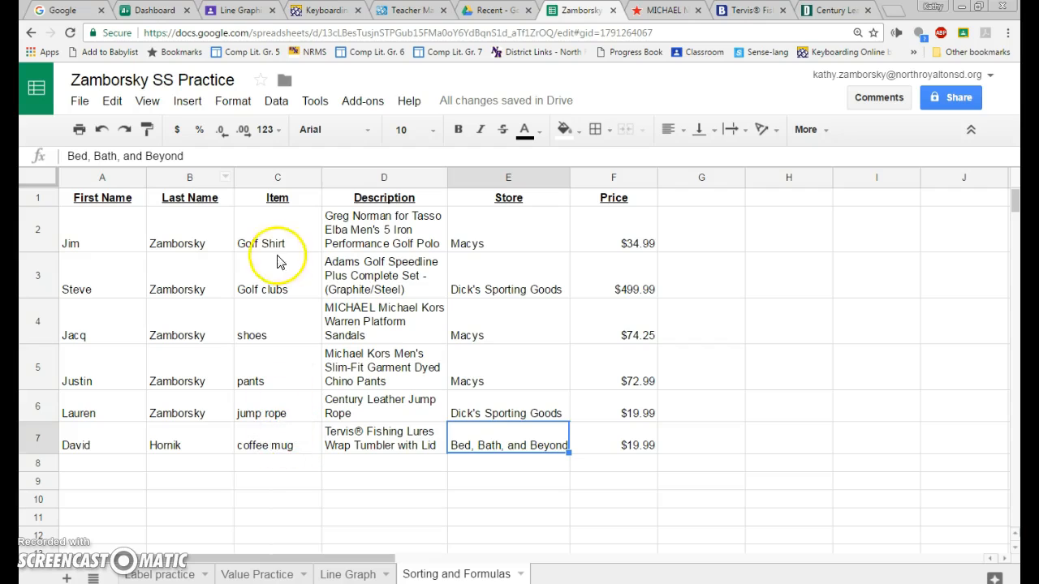
click(259, 173)
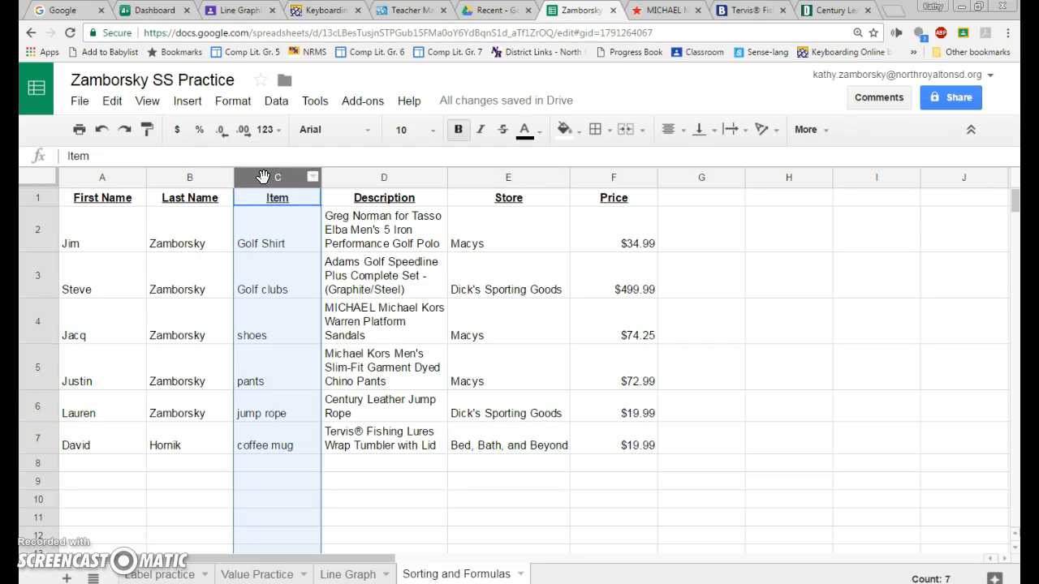
right_click(261, 177)
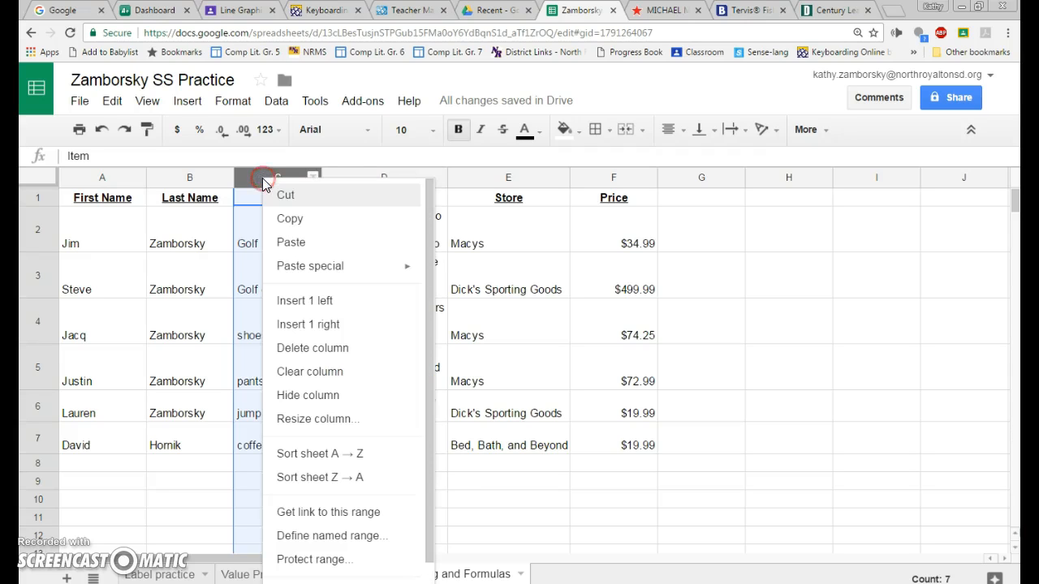
click(321, 304)
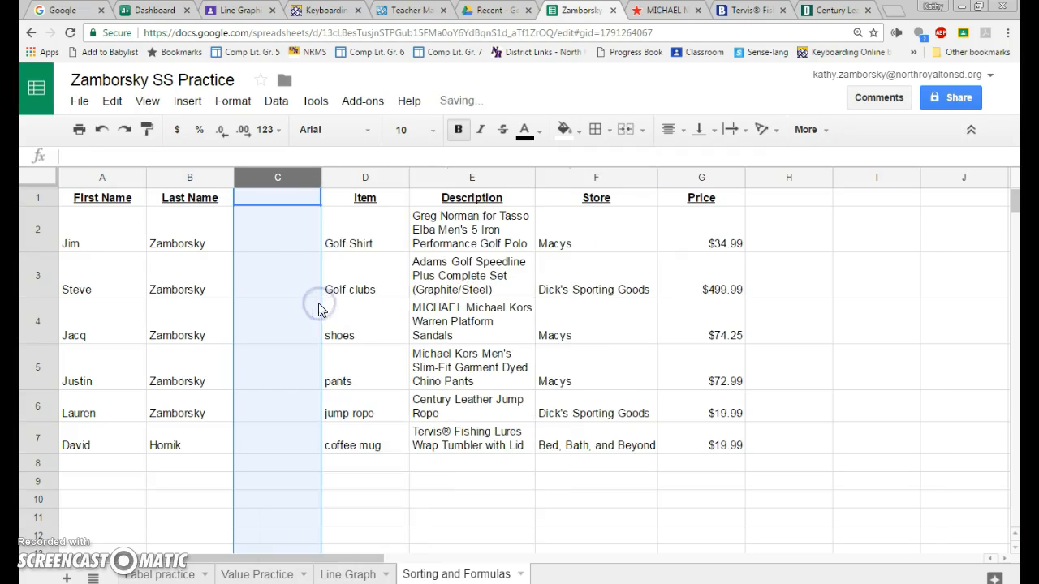
Step: Enter the header Combined in cell C1 of the blank column before Item
click(302, 201)
text(Combined)
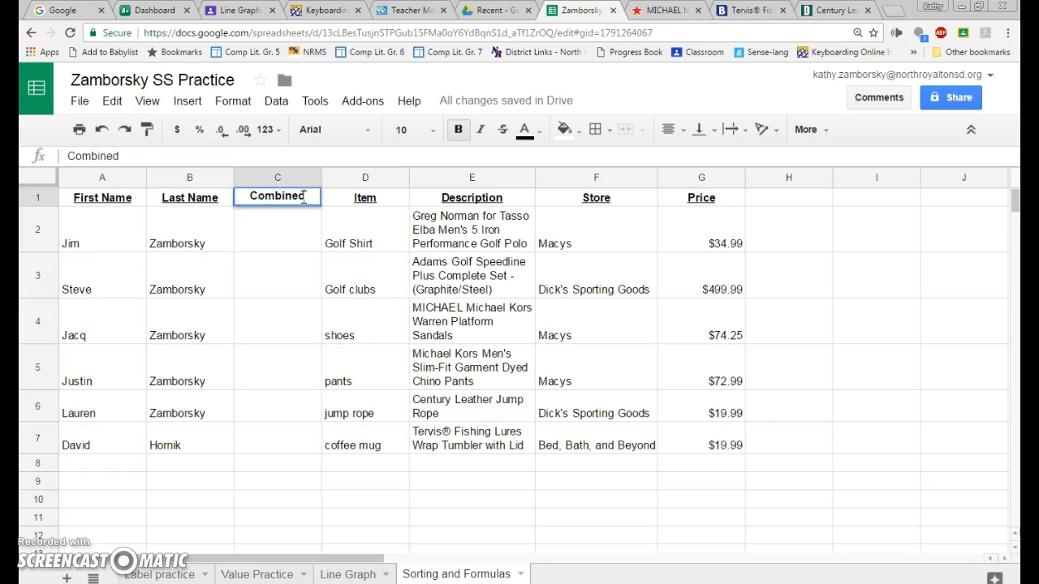
key(Return)
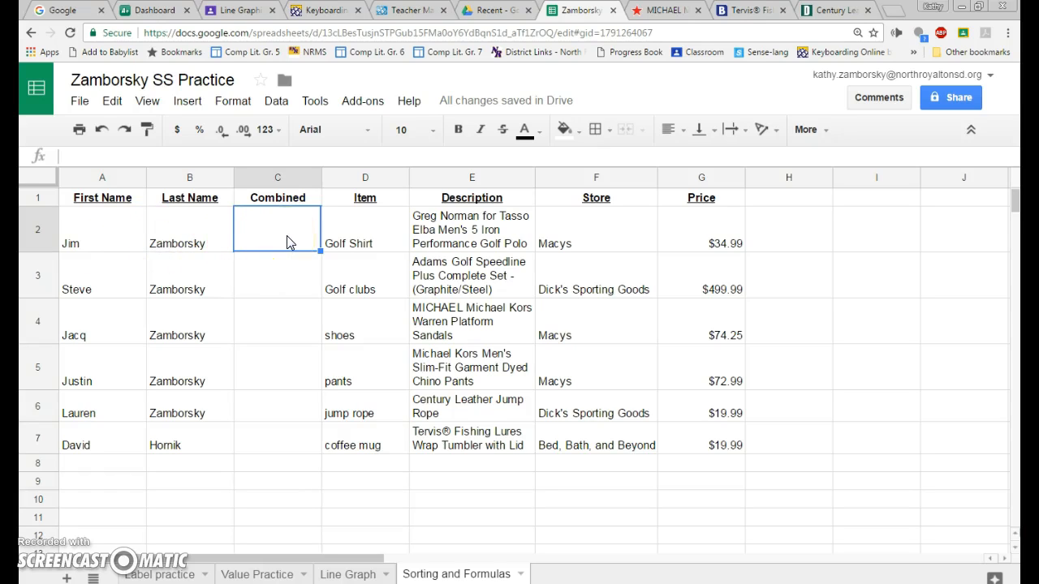
Step: Enter the formula =CONCATENATE(A2," ",B2) in C2 to join the first and last names with a space
click(132, 154)
text(+)
key(BackSpace)
text(=)
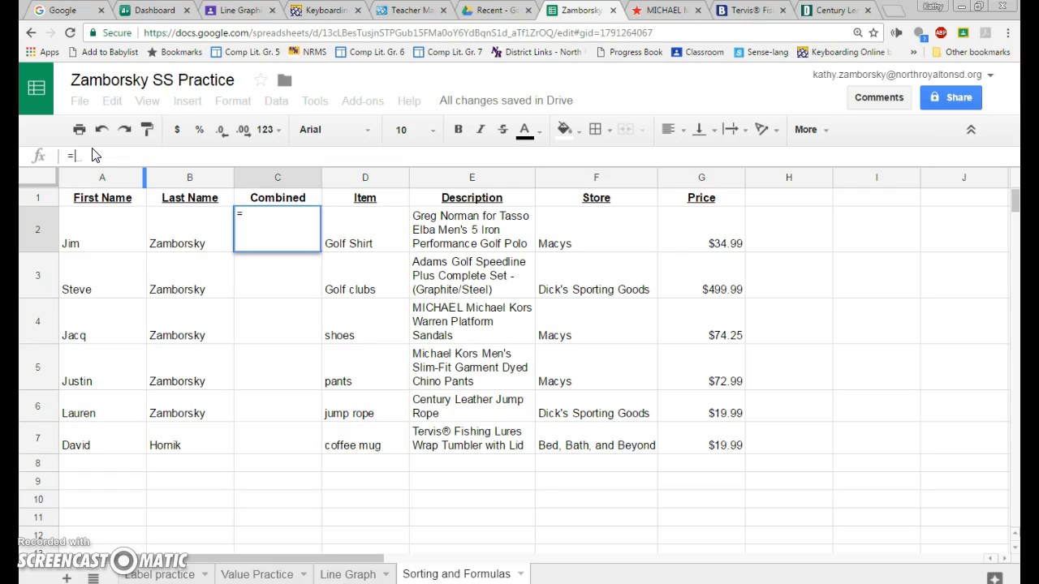
text(con)
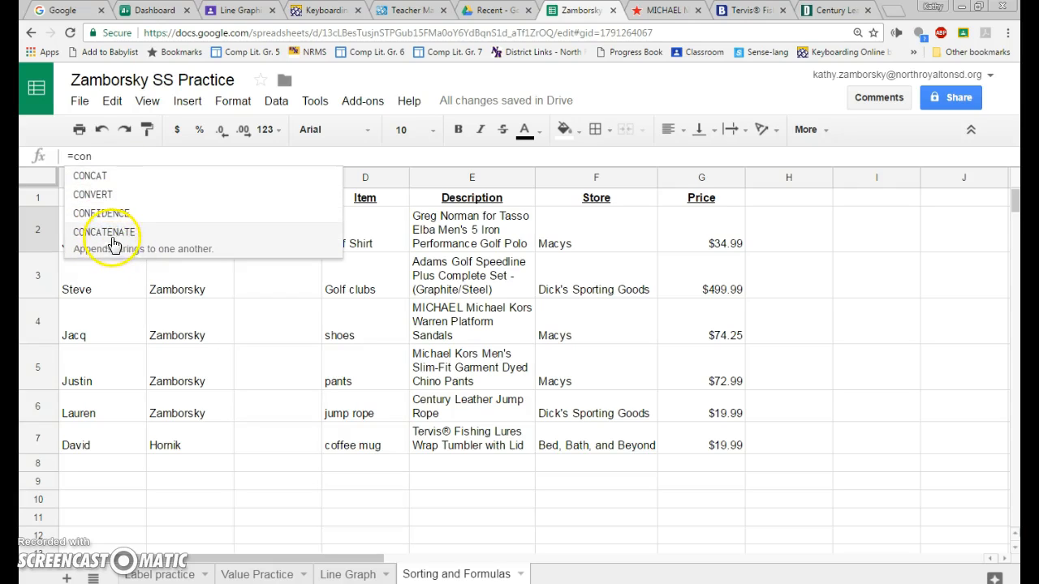
click(112, 235)
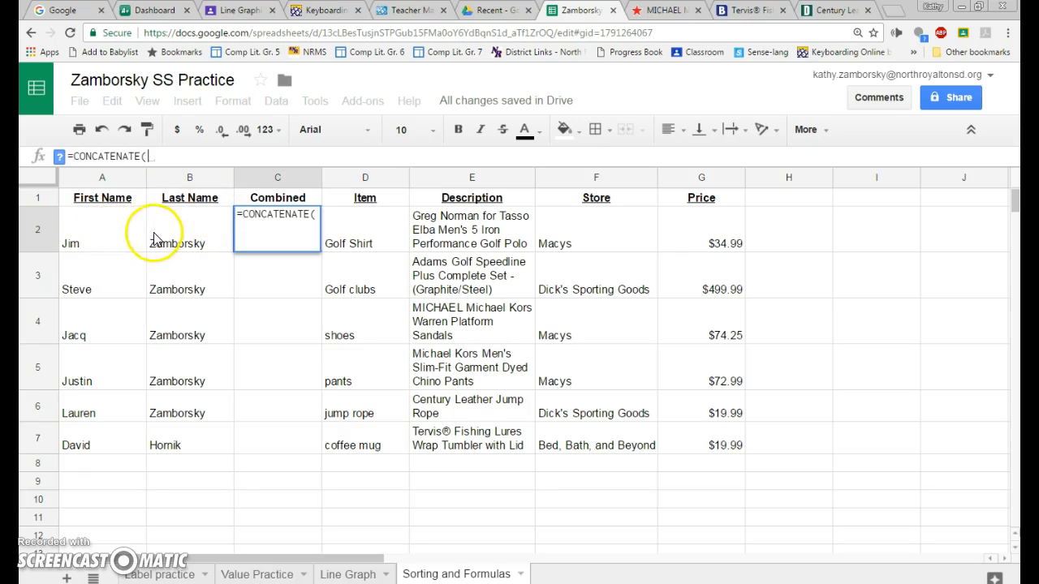
text(A@)
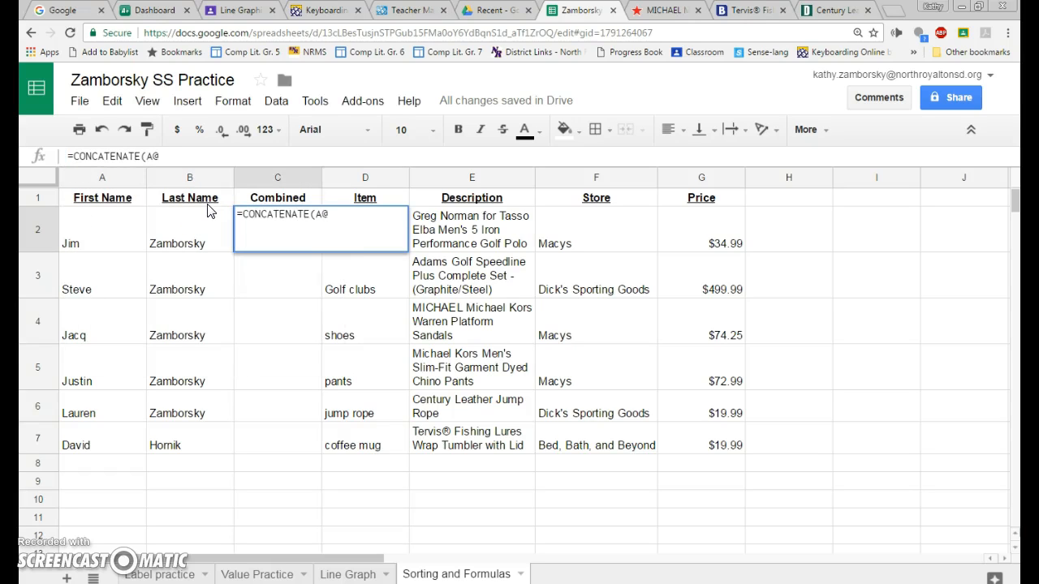
key(BackSpace)
text(2,)
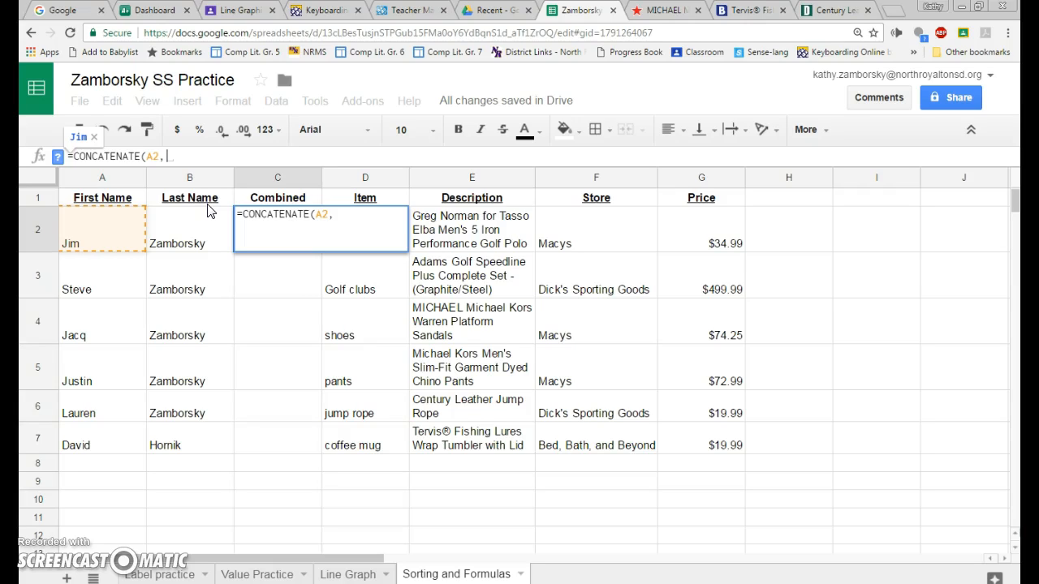
text(" )
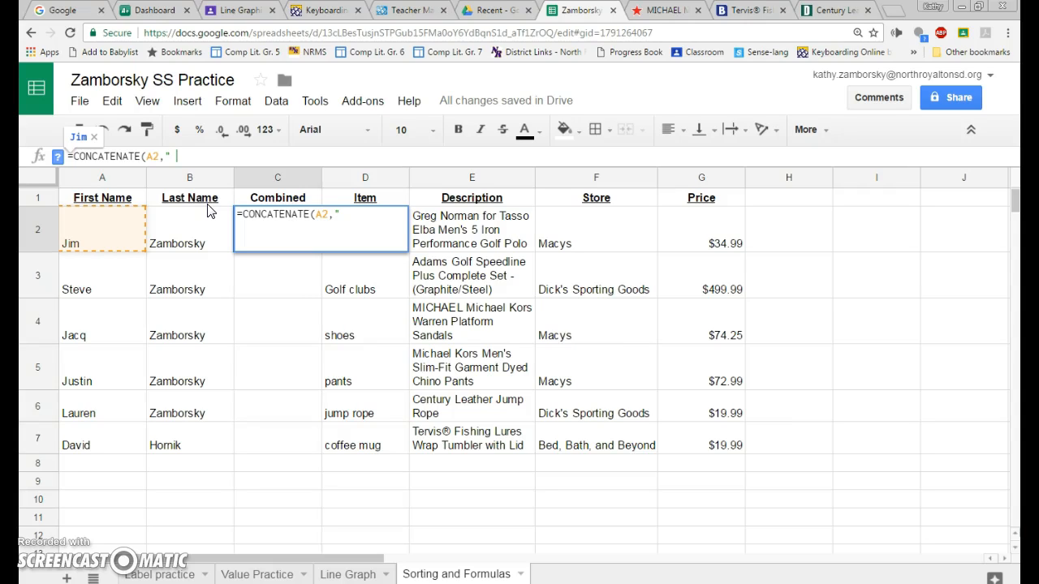
text(",)
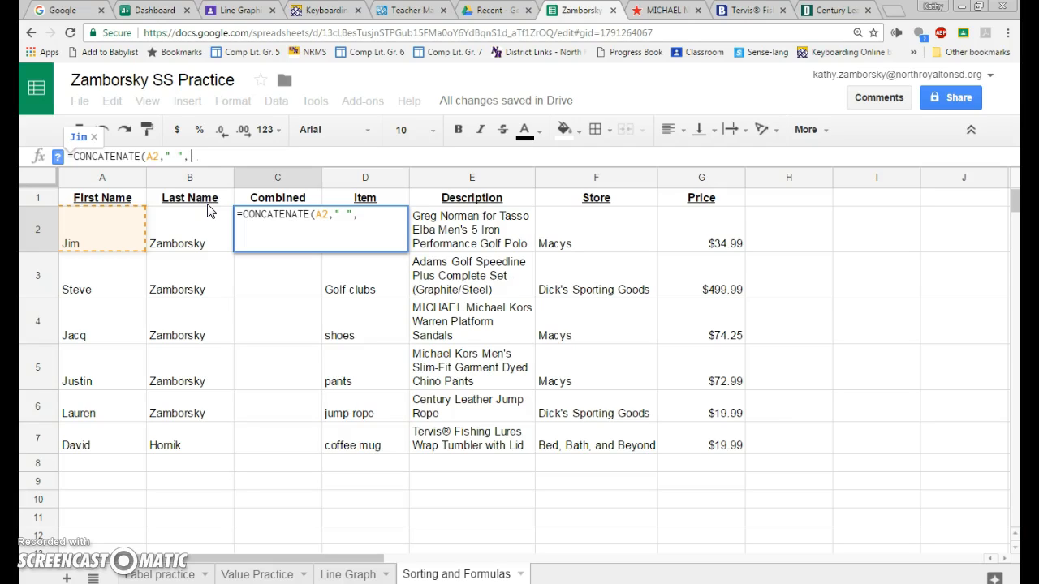
text(B2))
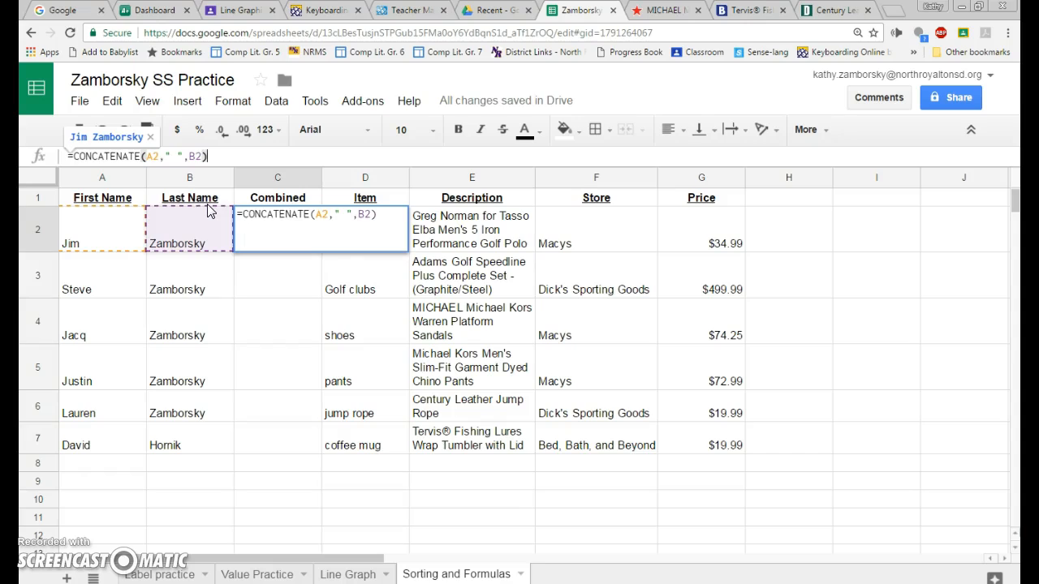
key(Return)
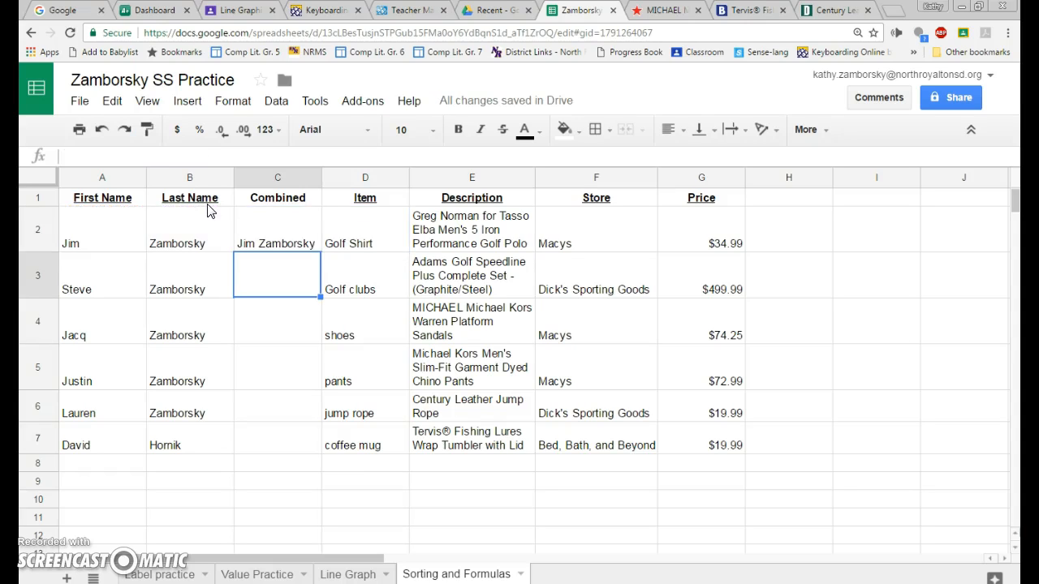
Step: Fill the CONCATENATE formula from C2 down to C7 and fit column C's width to the full names
key(Up)
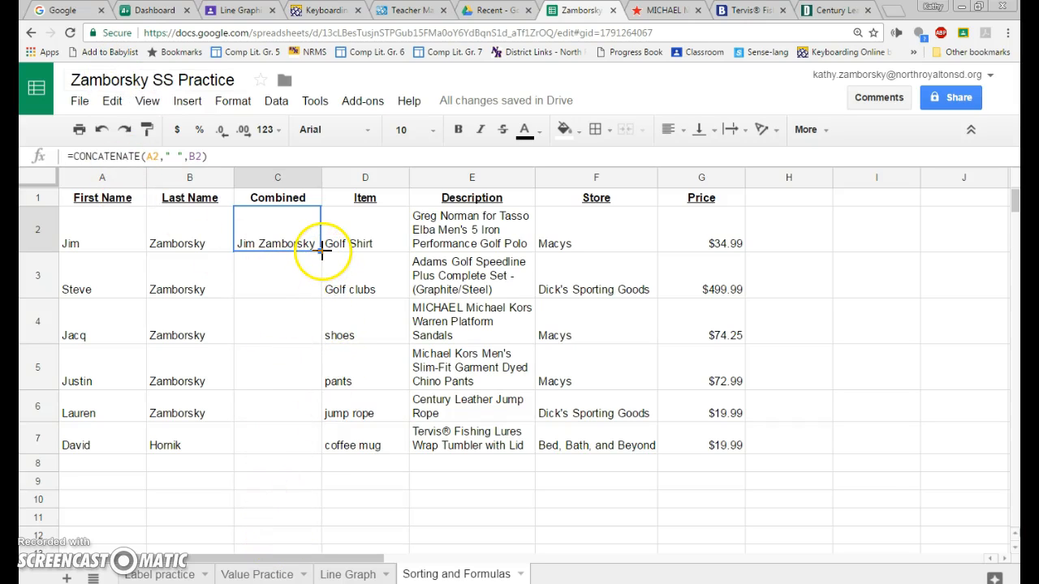
drag(322, 250, 322, 441)
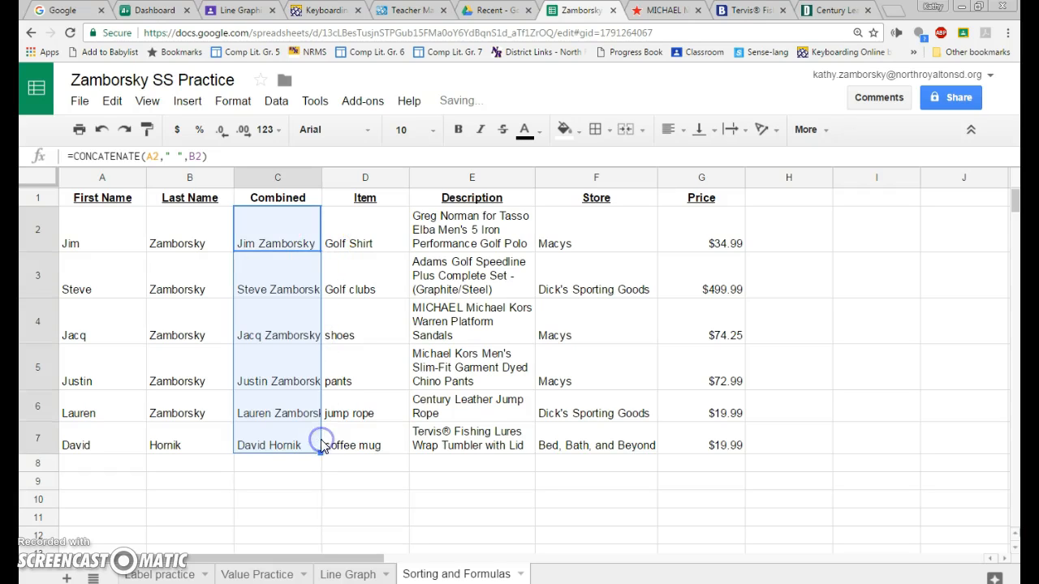
drag(318, 172, 318, 174)
double_click(318, 174)
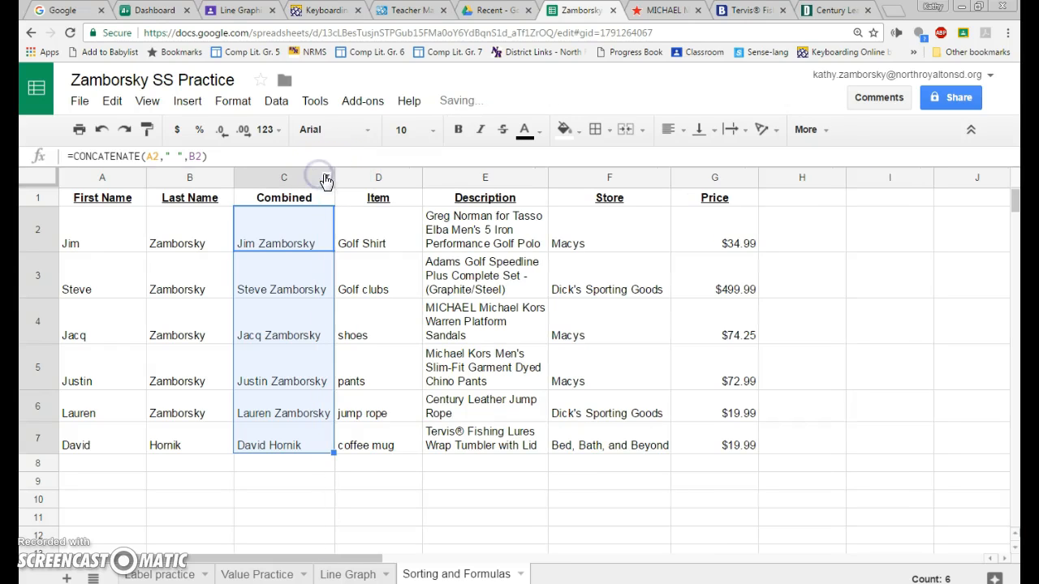
Step: Examine the CONCATENATE formulas in cells C2 to C7 to compare which rows they reference
click(291, 444)
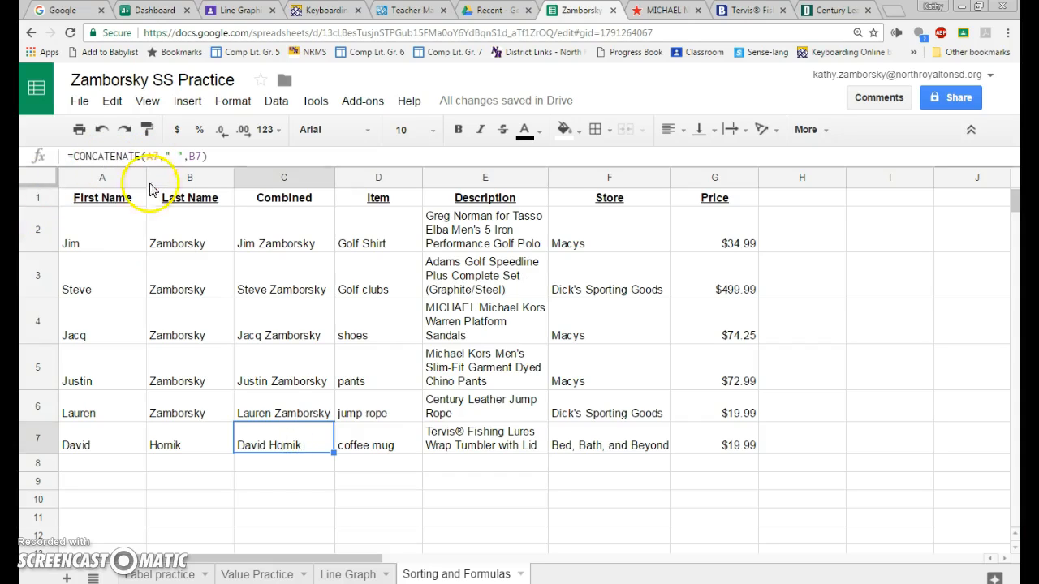
key(Up)
key(Up)
key(Up)
key(Up)
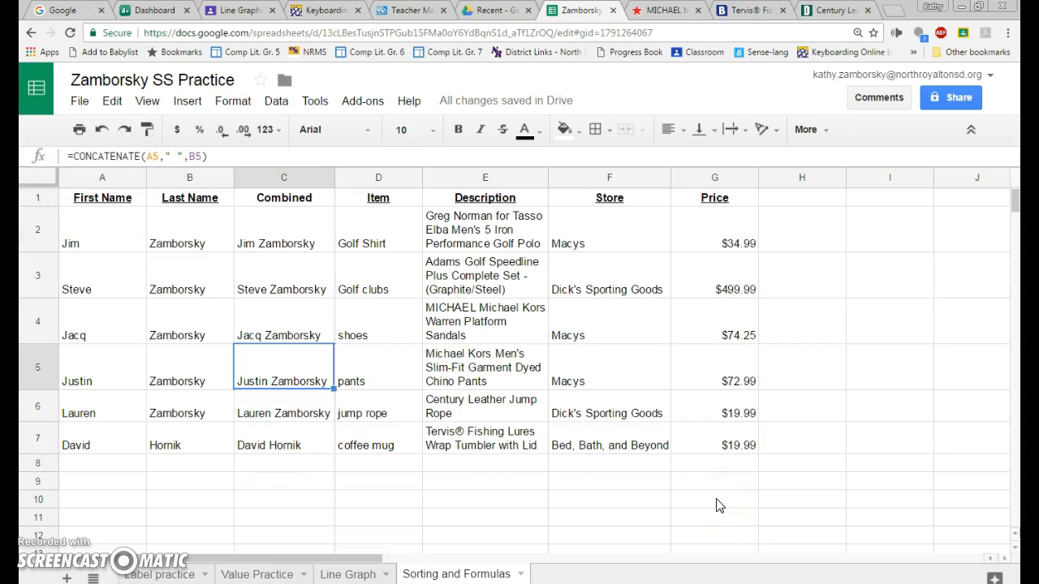
key(Up)
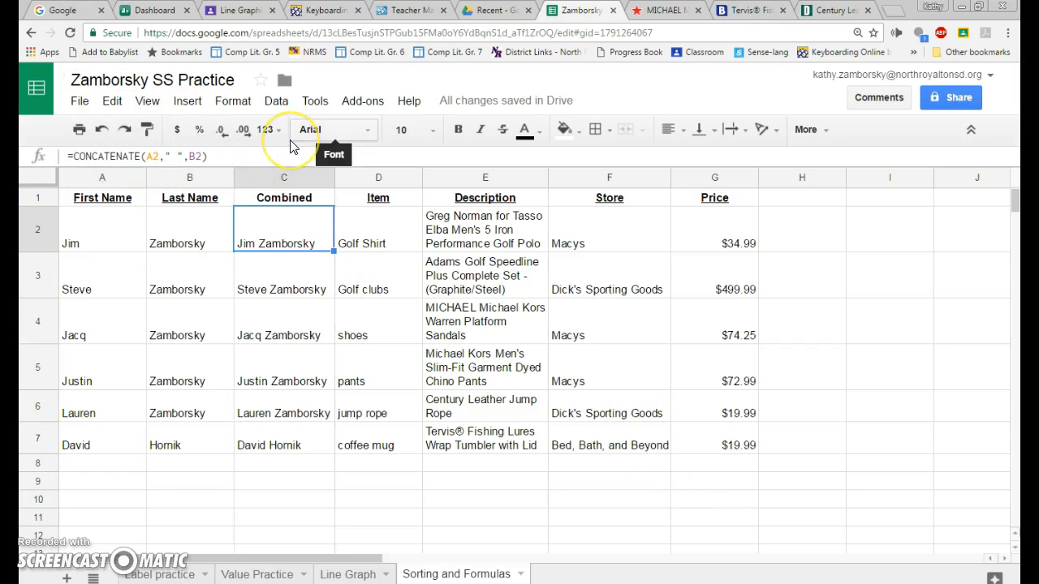
key(Down)
key(Down)
key(Down)
key(Down)
key(Down)
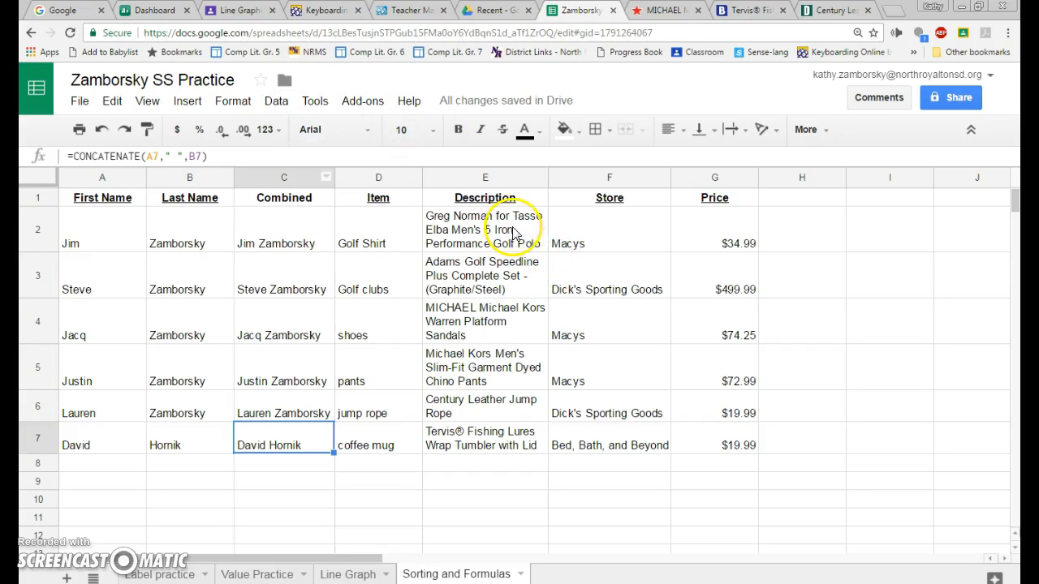
Step: Total the prices in G8 with the formula =SUM(G2:G7) and make the total bold
click(734, 464)
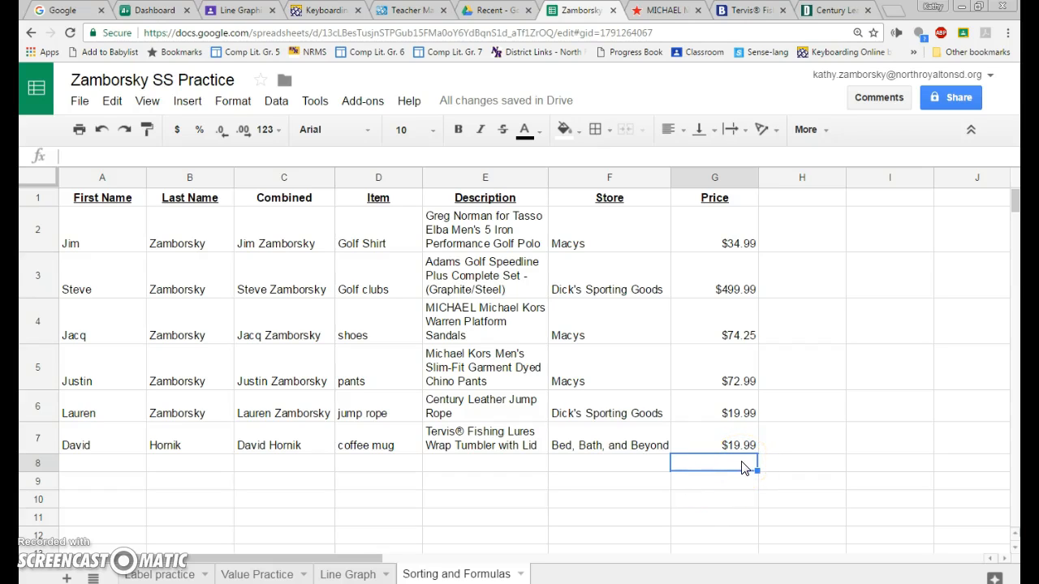
click(824, 132)
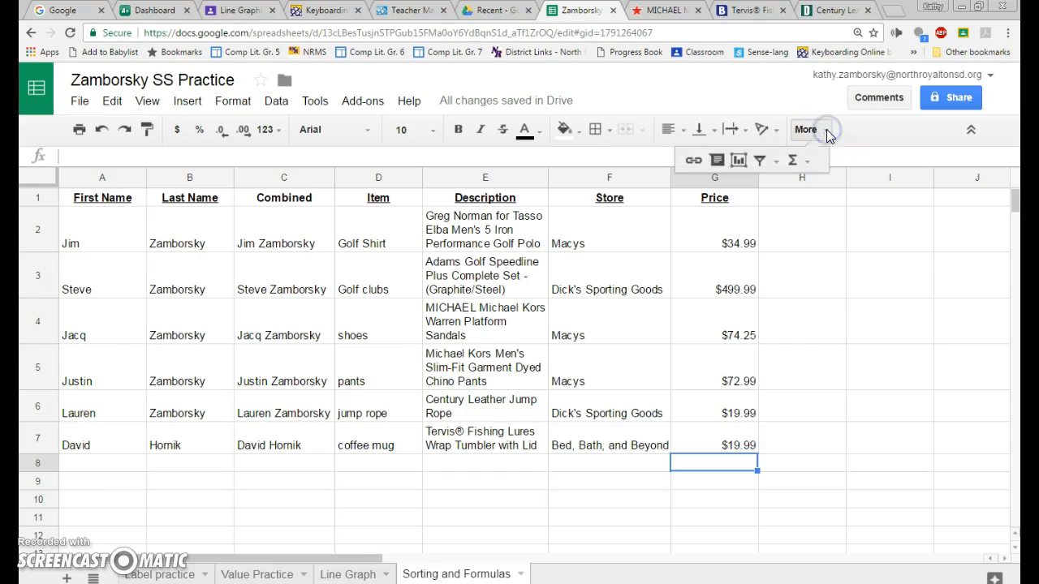
click(793, 161)
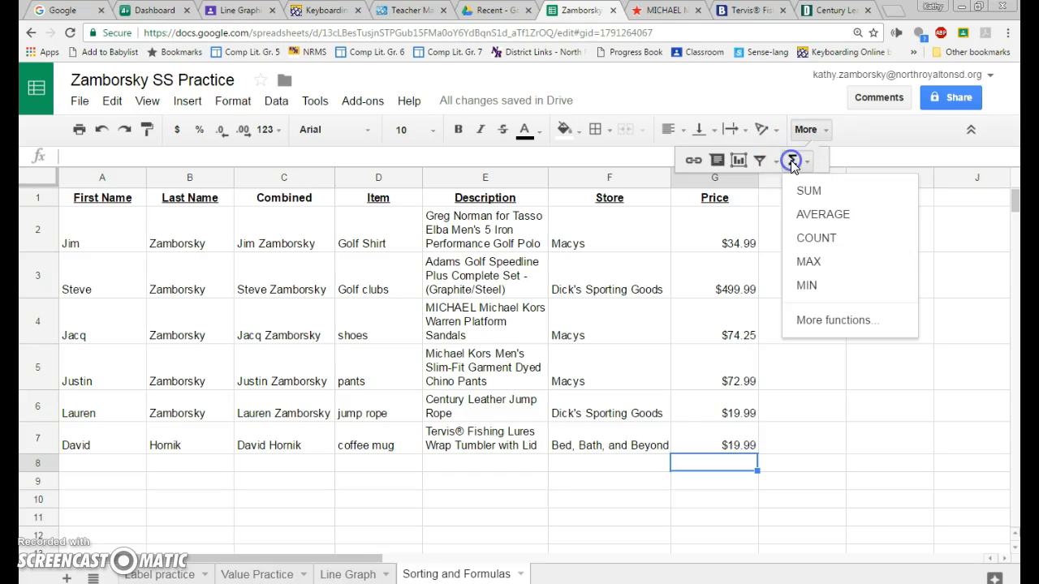
click(807, 195)
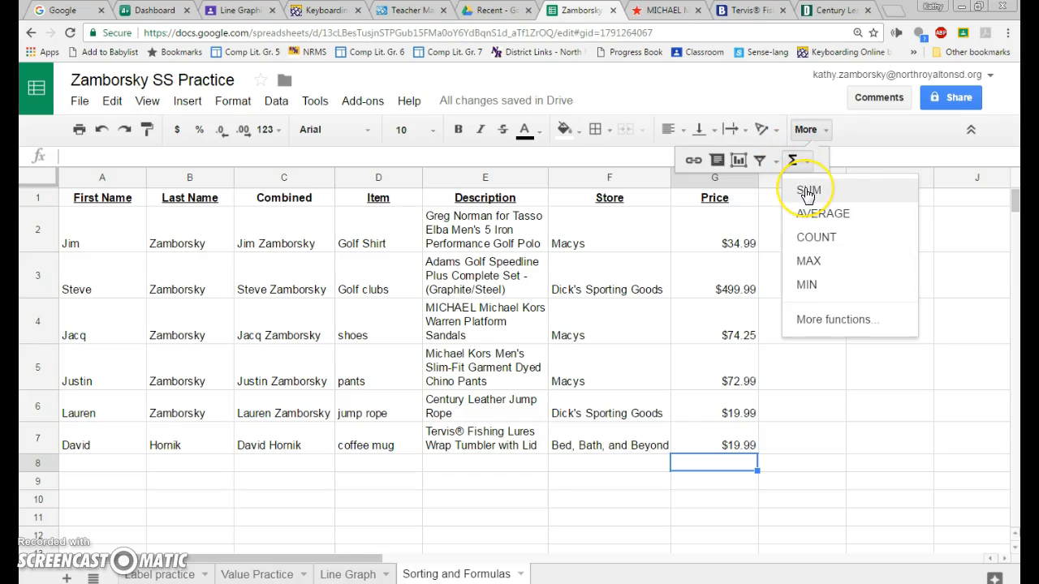
click(806, 193)
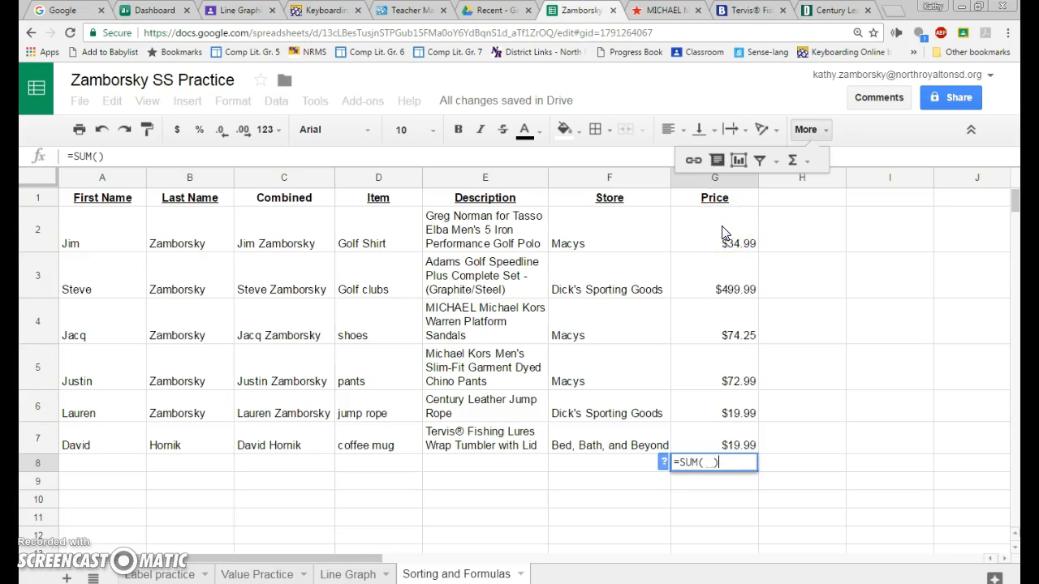
text(G@)
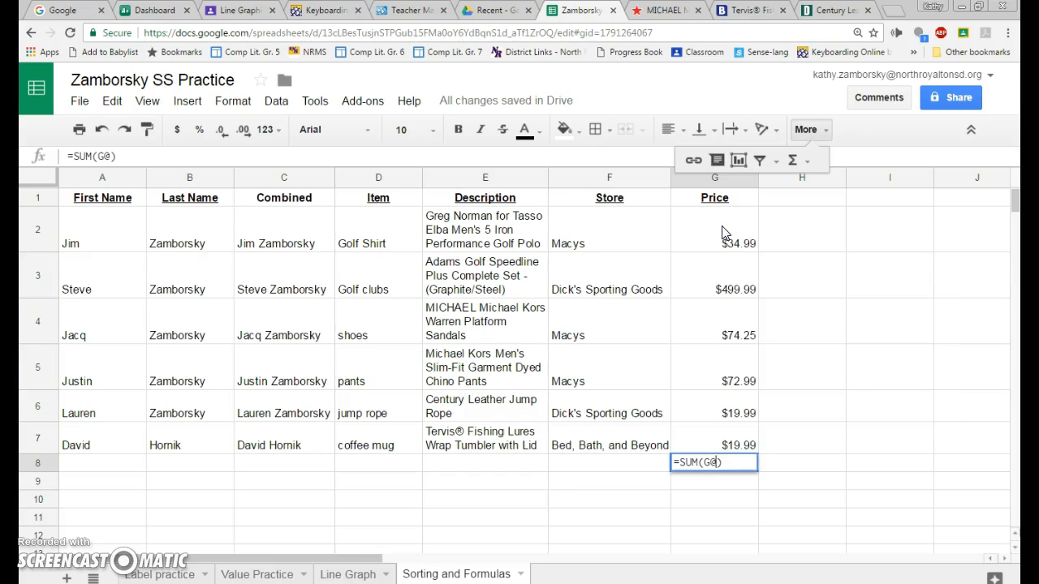
key(BackSpace)
text(2)
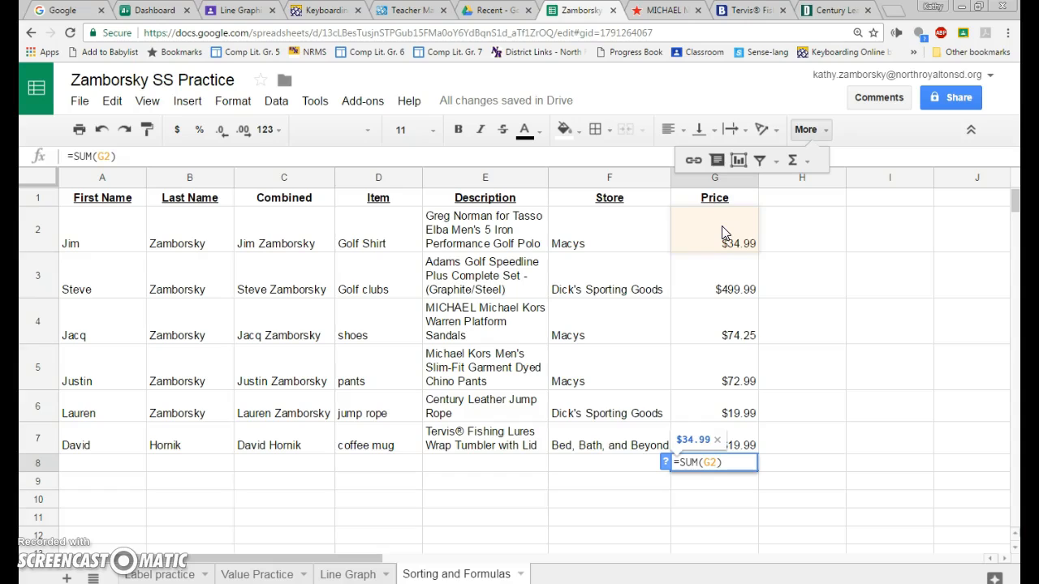
text(:)
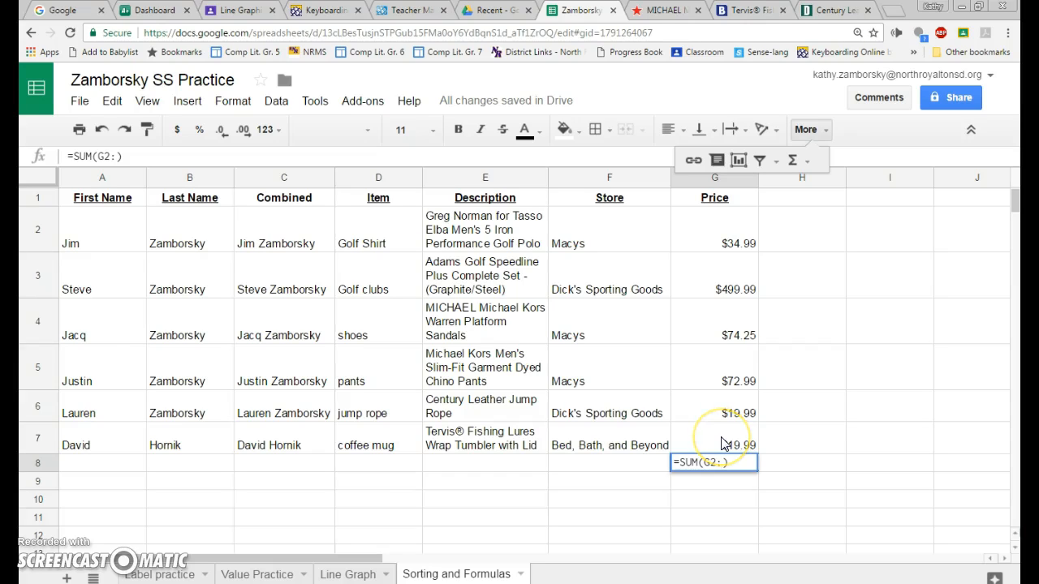
text(G7)
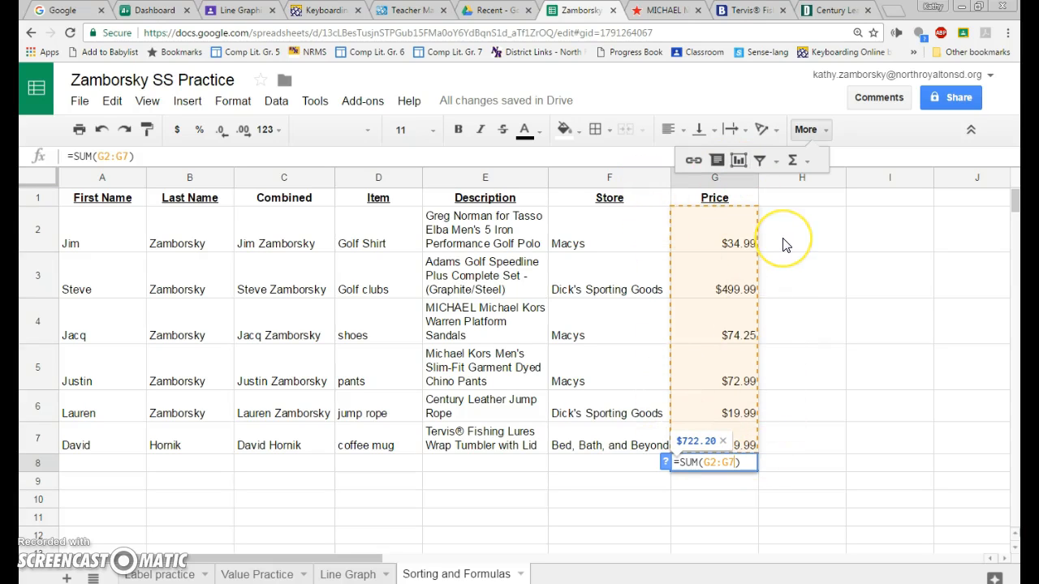
key(Return)
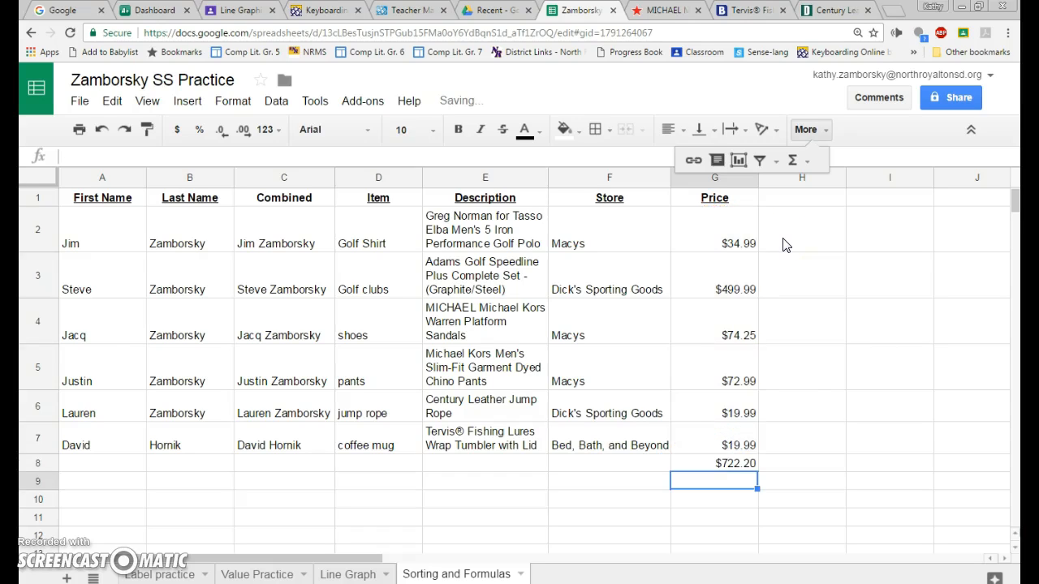
click(730, 467)
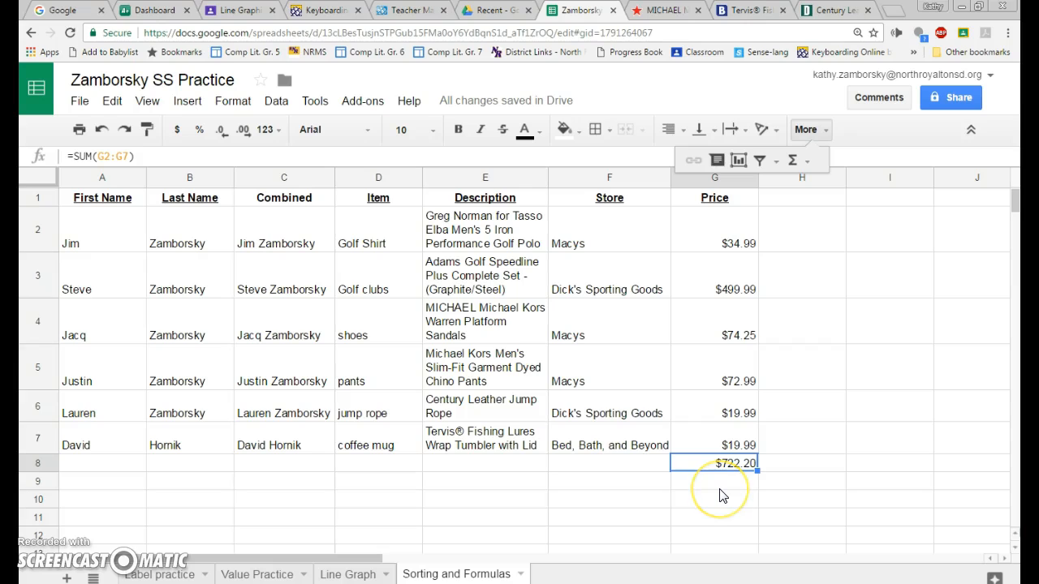
key(ctrl+b)
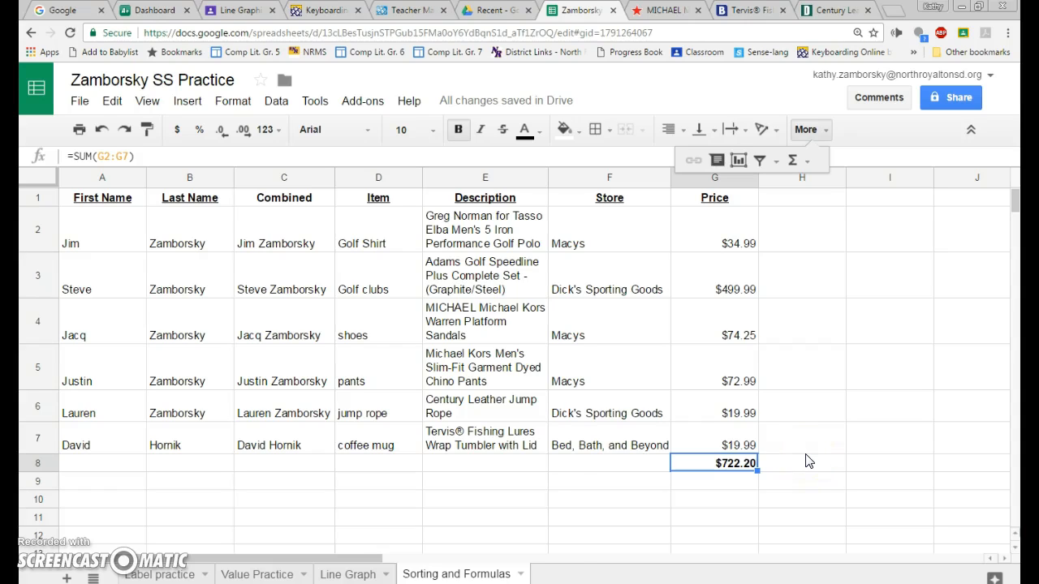
Step: Enter the header Tax in cell H1, beside the Price header
click(798, 220)
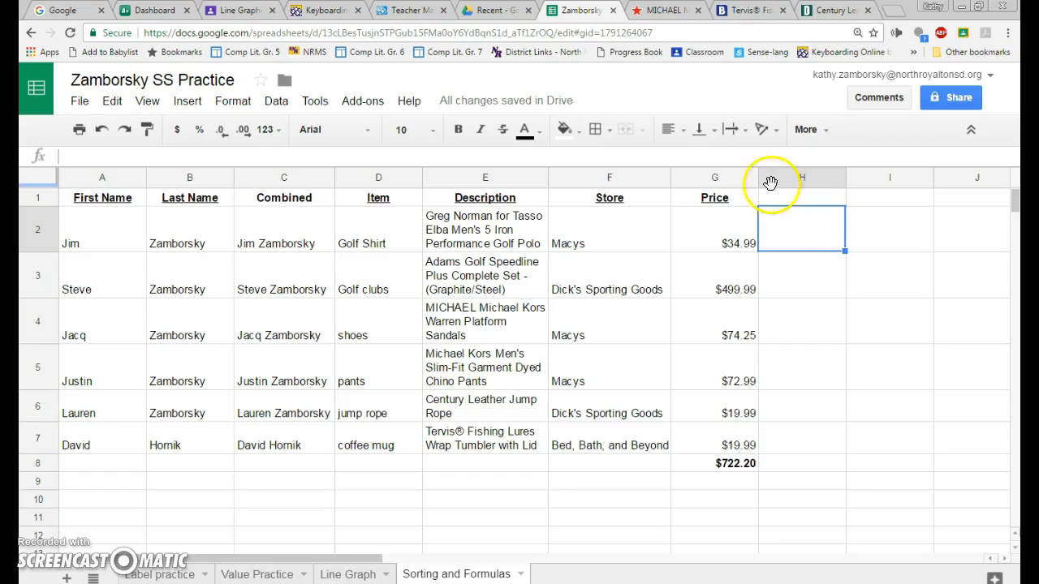
click(817, 198)
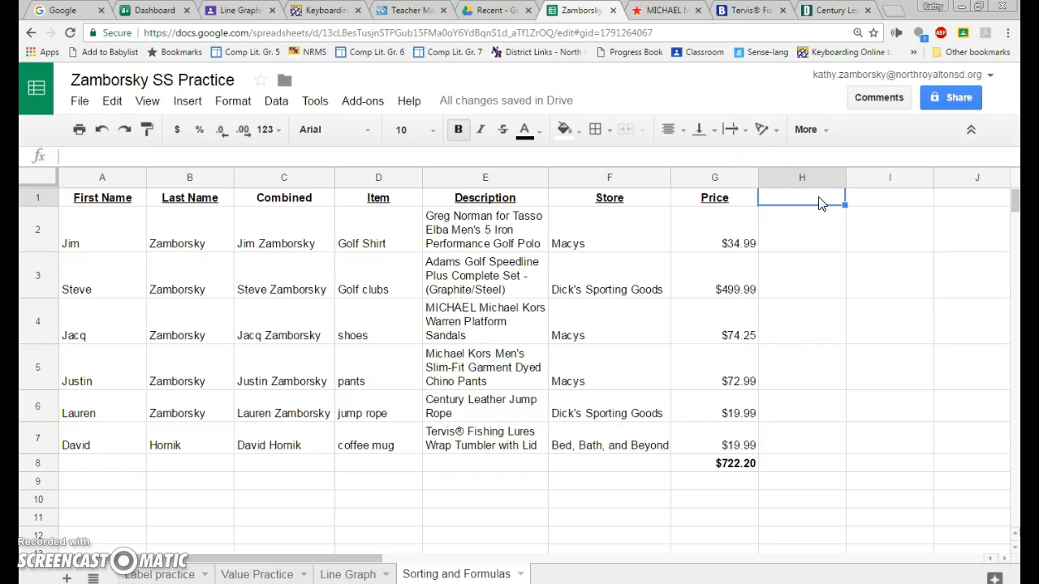
text(Tax)
Step: Calculate the first item's 8 percent tax in H2 with the formula =Product(g2,.08)
click(817, 244)
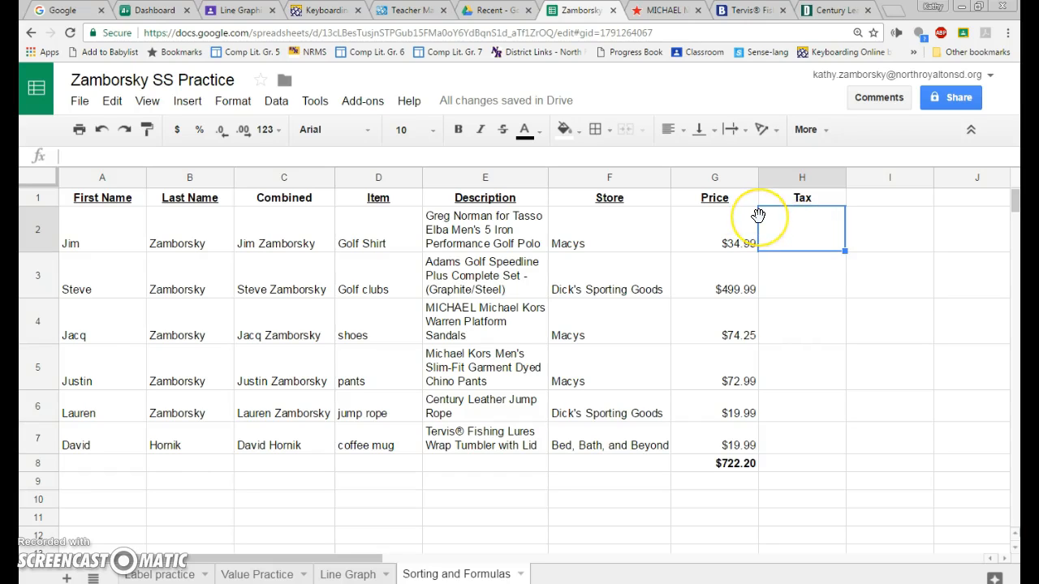
text(=)
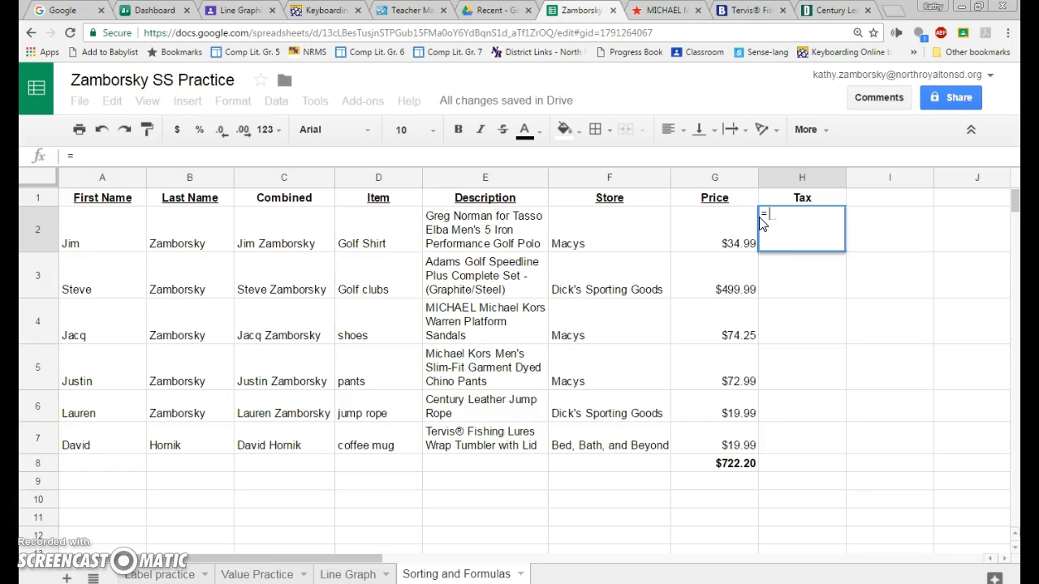
text(Pr)
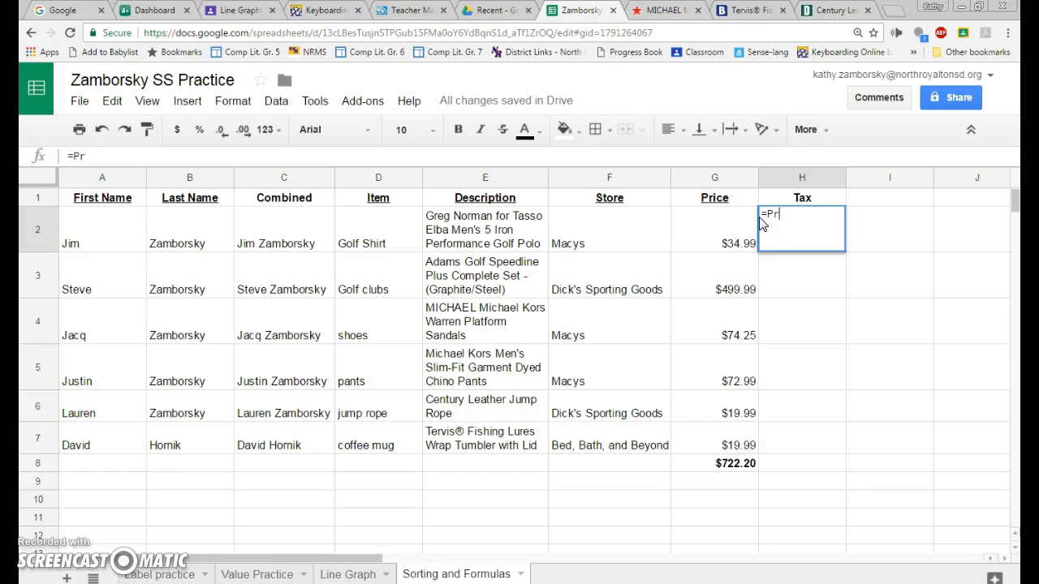
text(oduct()
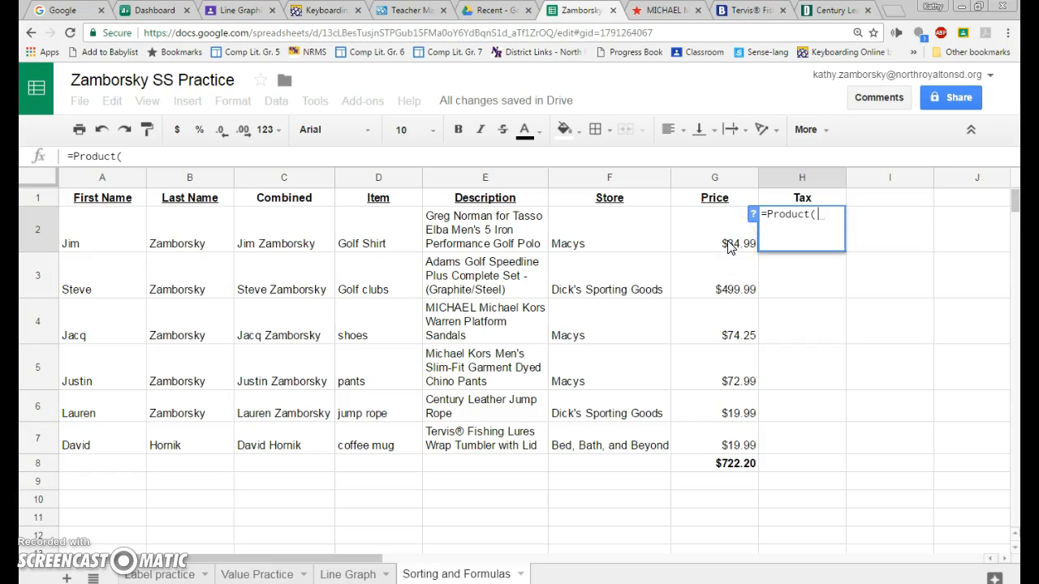
text(g2)
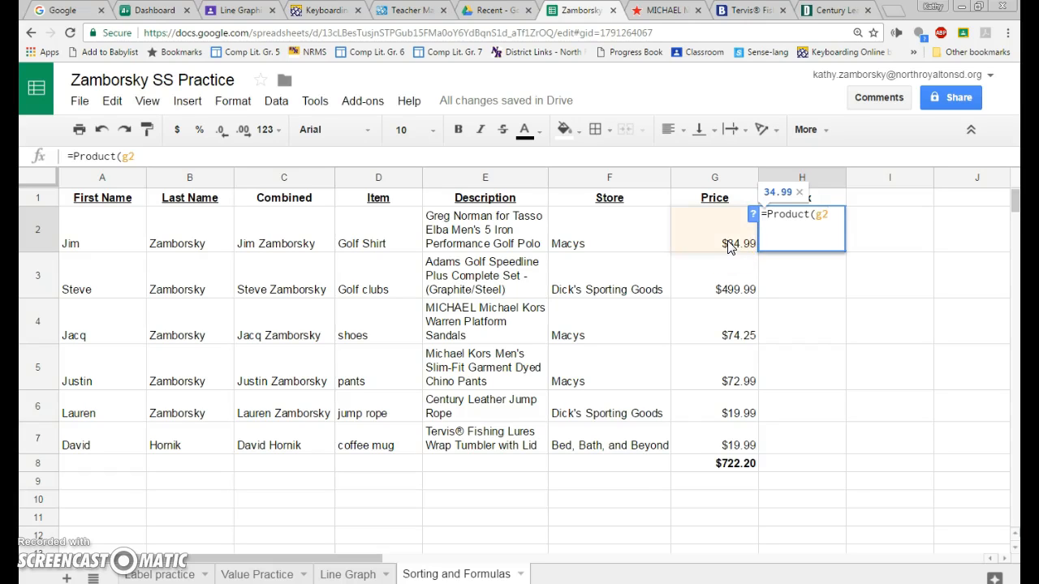
text(.)
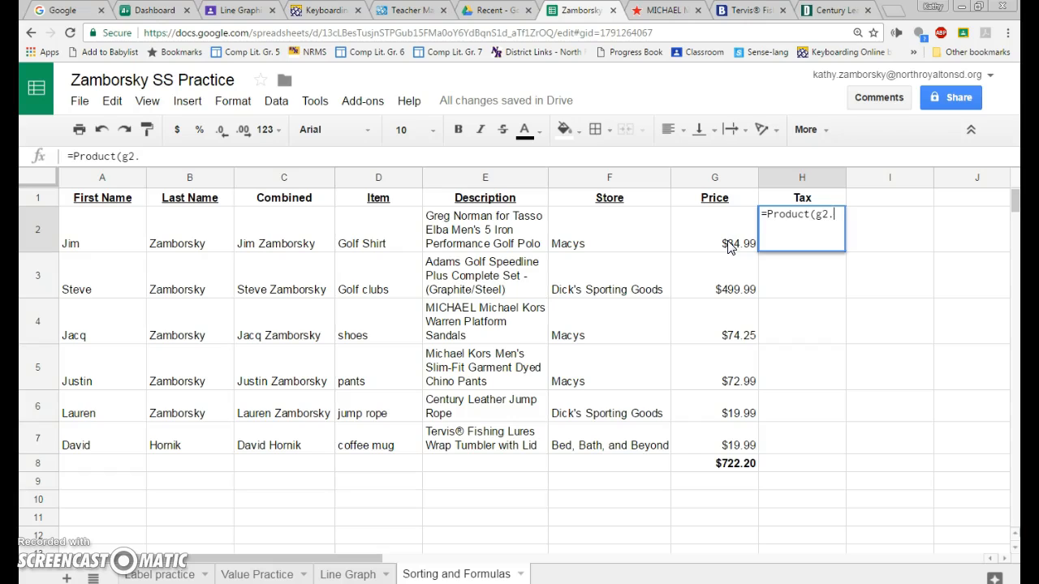
key(BackSpace)
text(, )
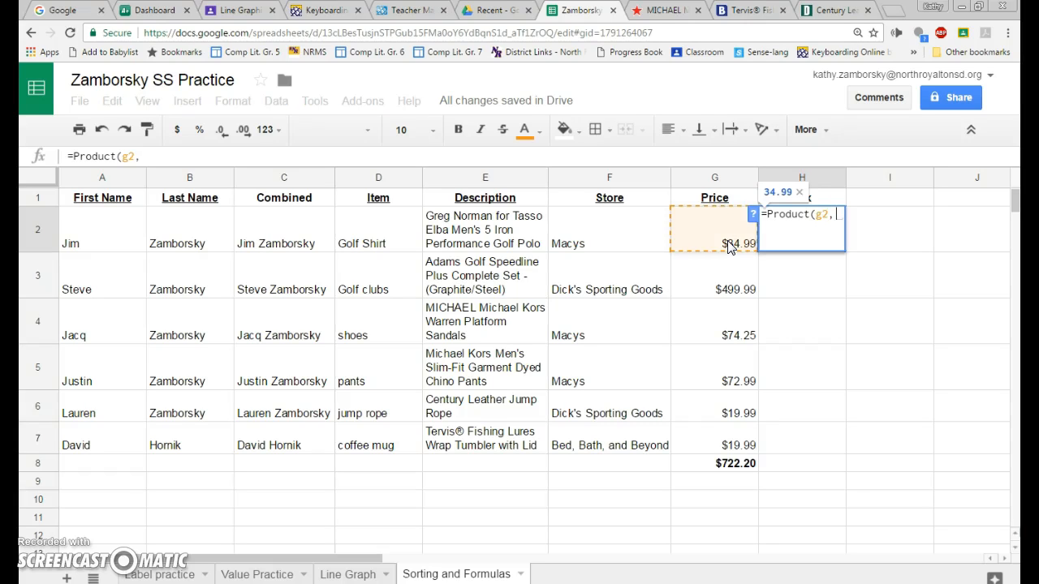
text(.08)
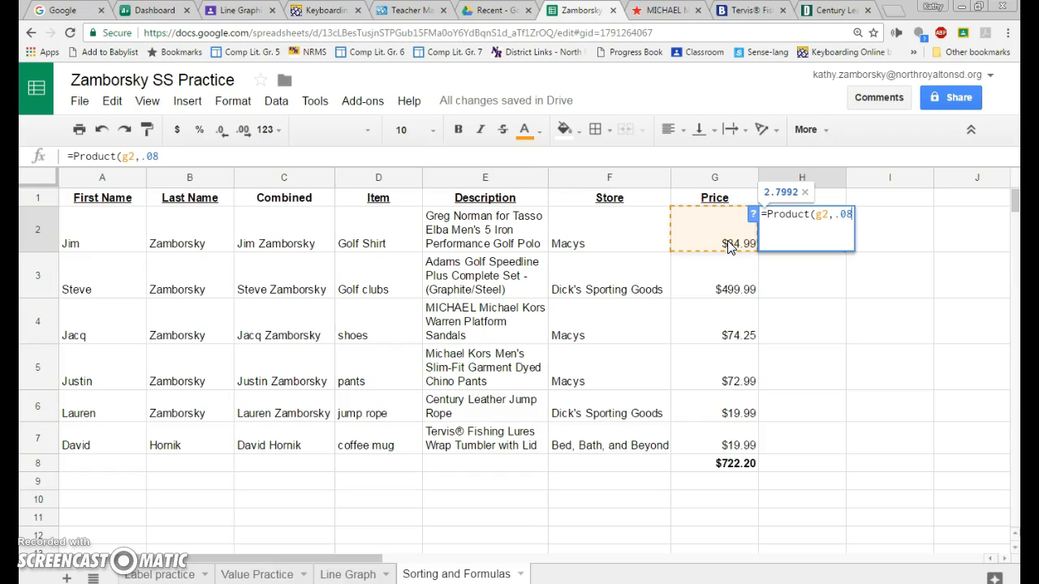
text())
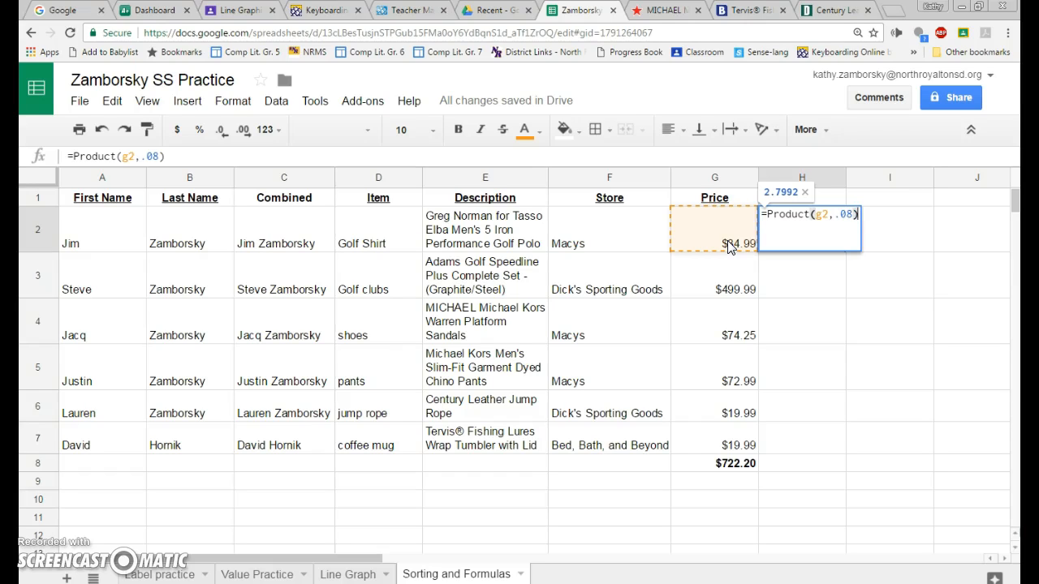
key(Return)
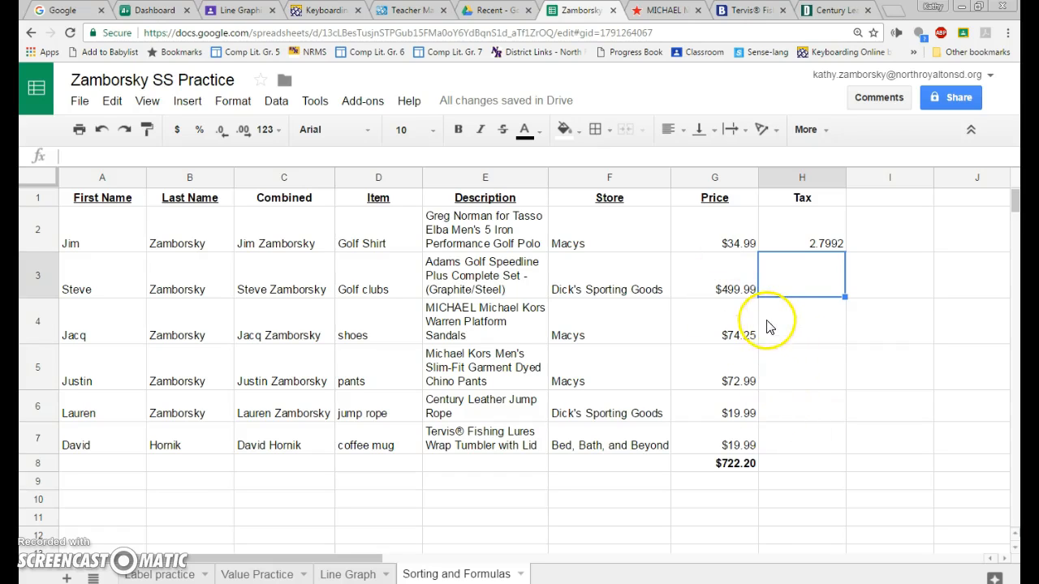
Step: Format column H as currency and fill the tax formula from H2 down to H7
click(788, 180)
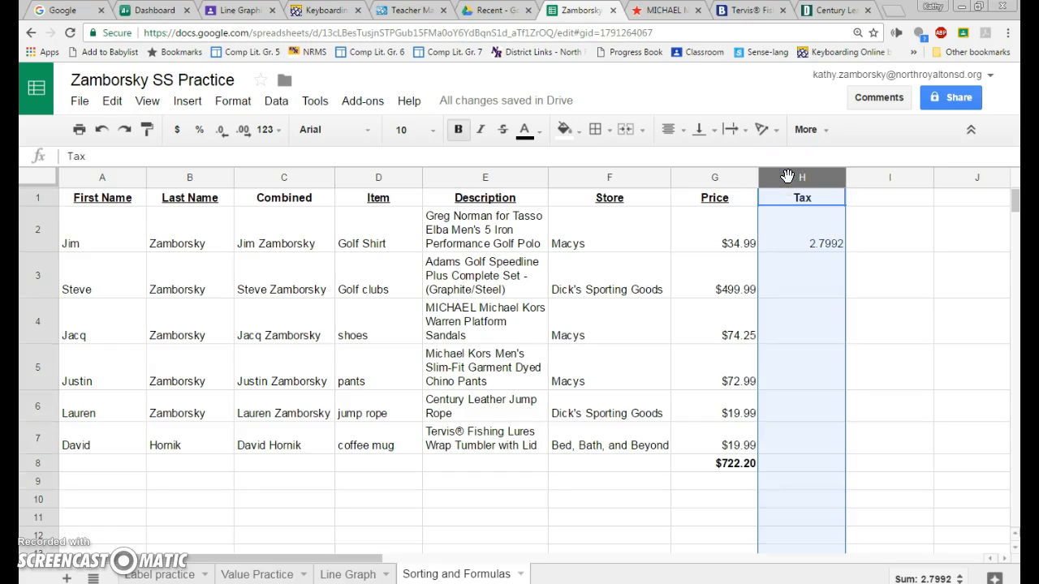
click(177, 129)
click(795, 216)
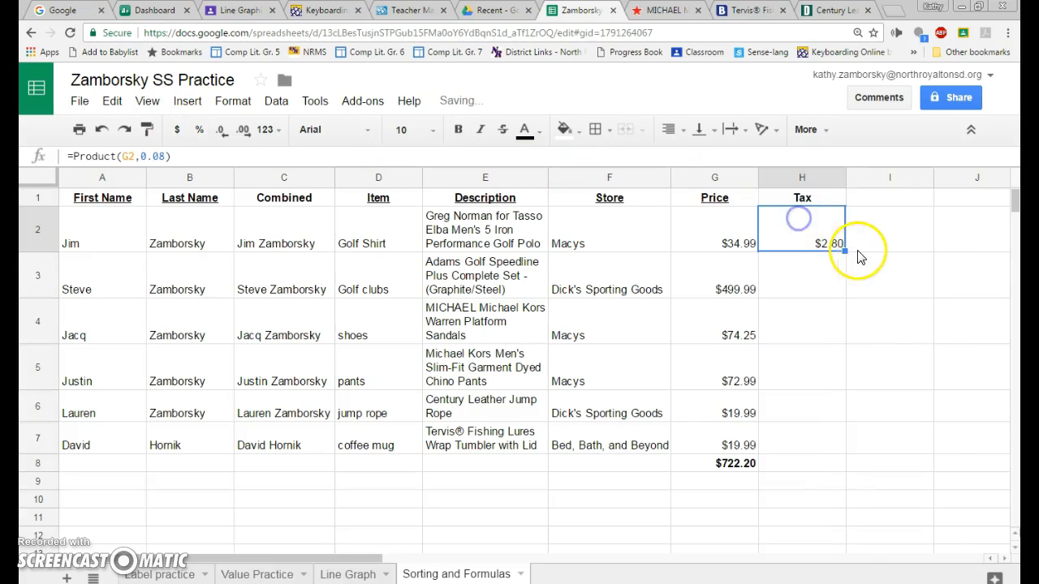
drag(845, 248, 837, 447)
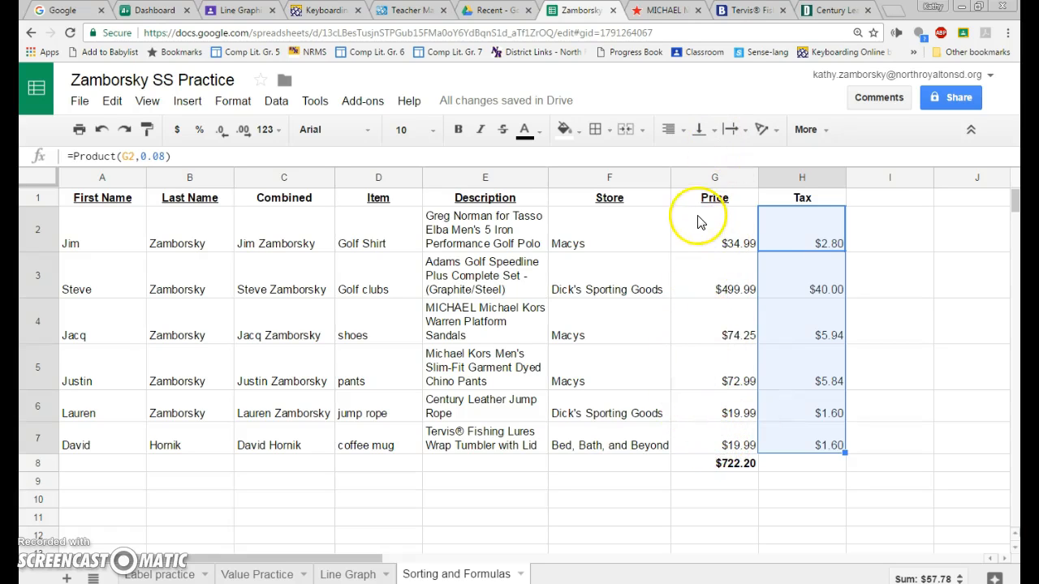
Step: Enter the header Total in cell I1, beside the Tax header
click(892, 198)
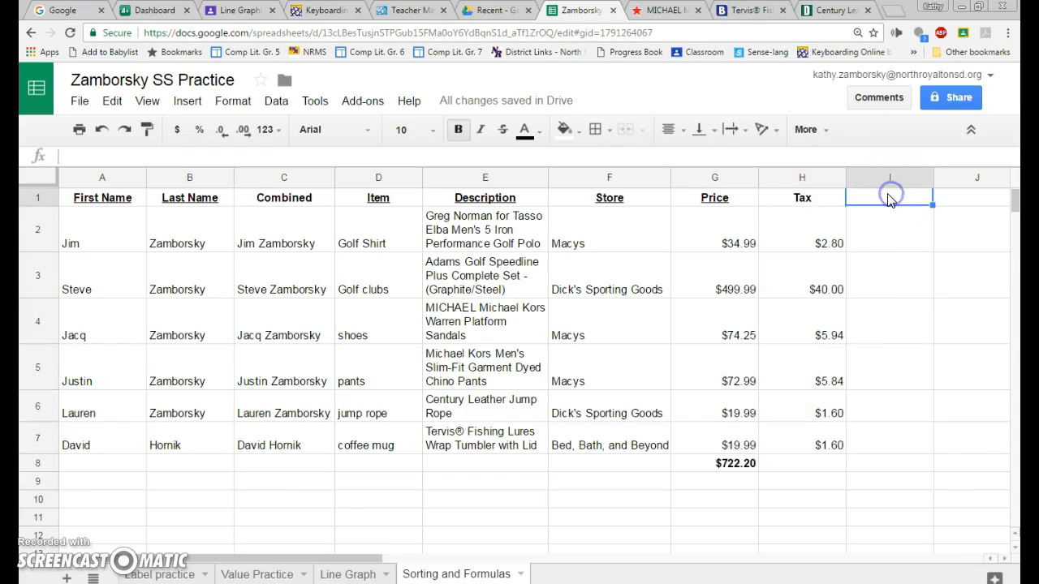
text(Total)
key(Return)
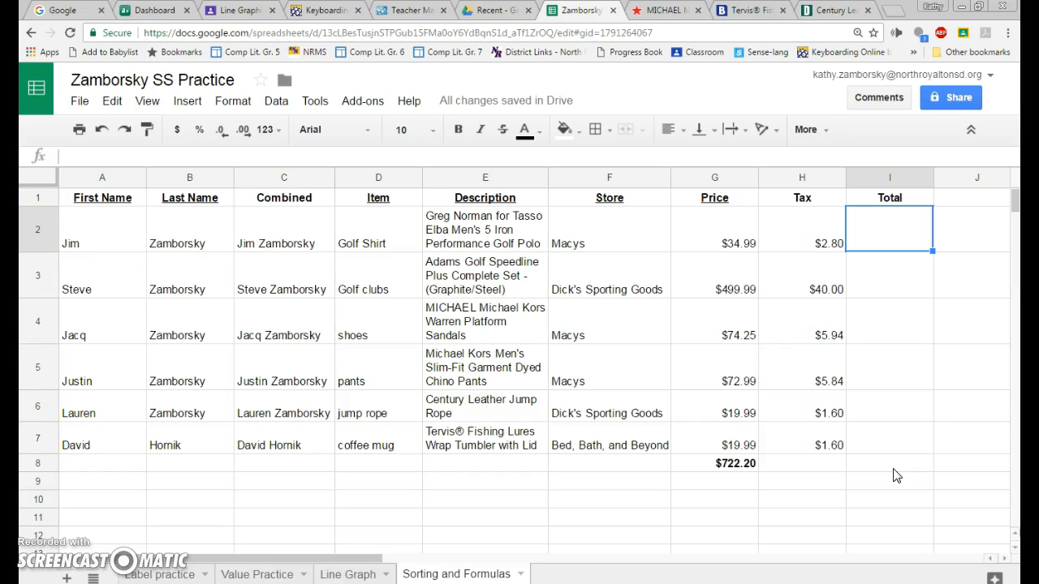
Step: Add the first item's price and tax in I2 with the formula =sum(g2,h2)
click(873, 235)
click(222, 157)
text(=)
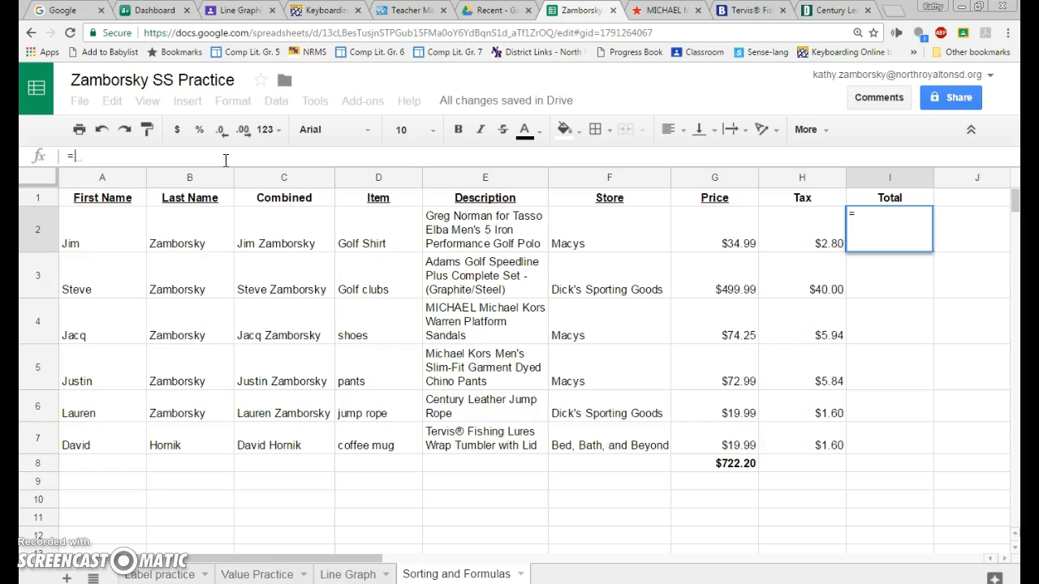
text(s)
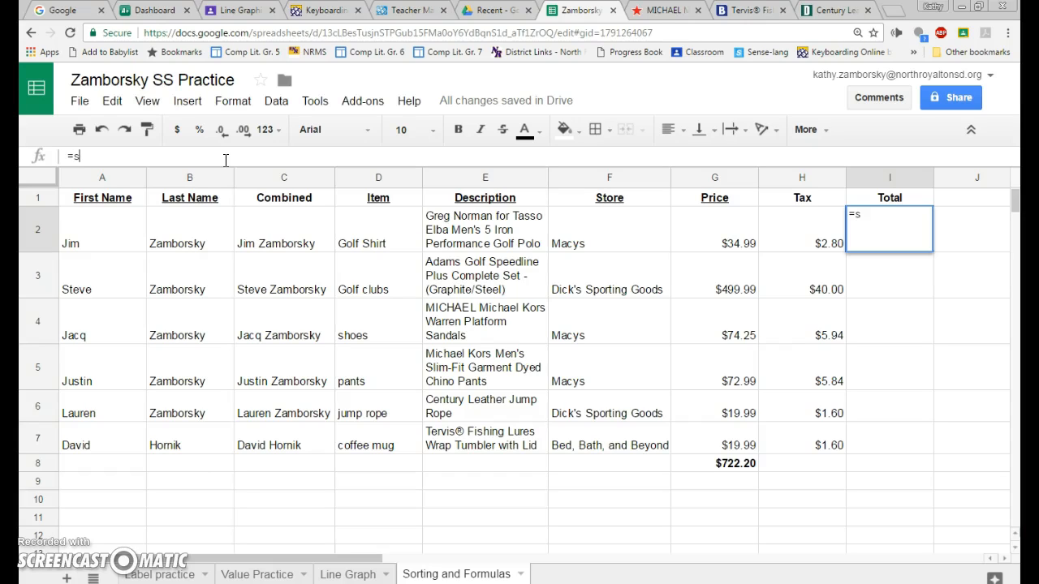
text(um)
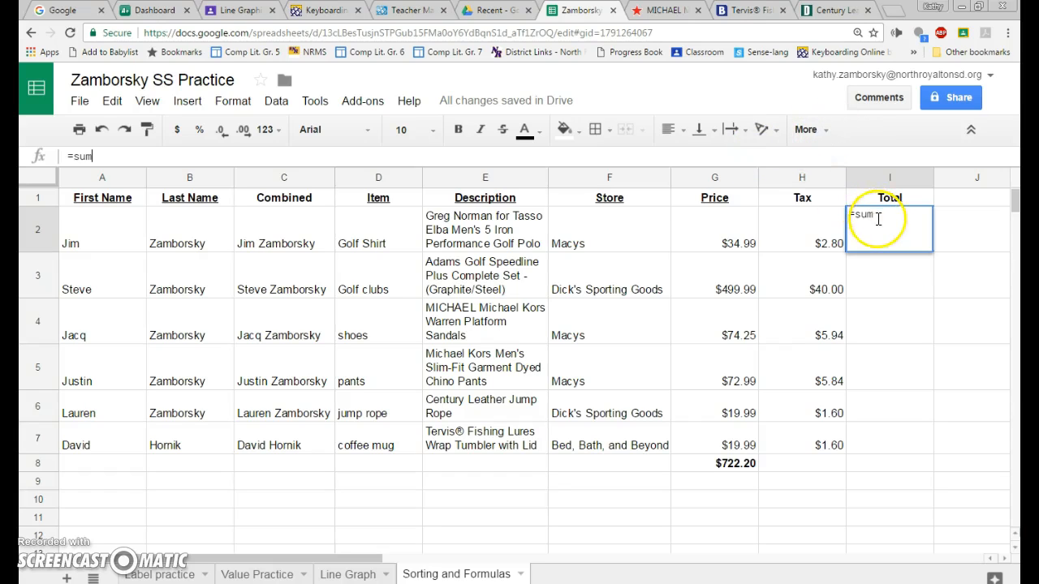
text(()
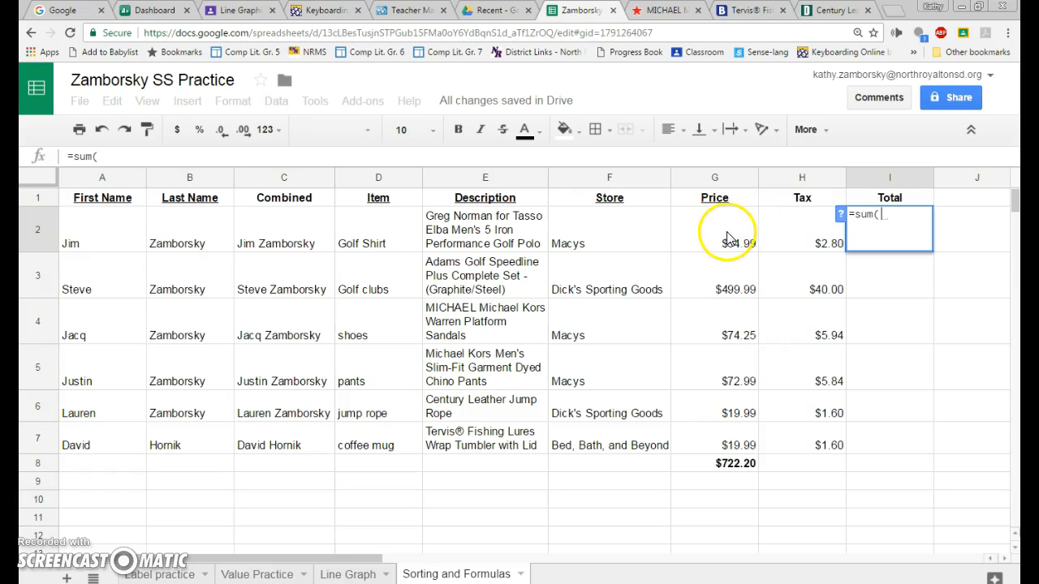
text(g2,)
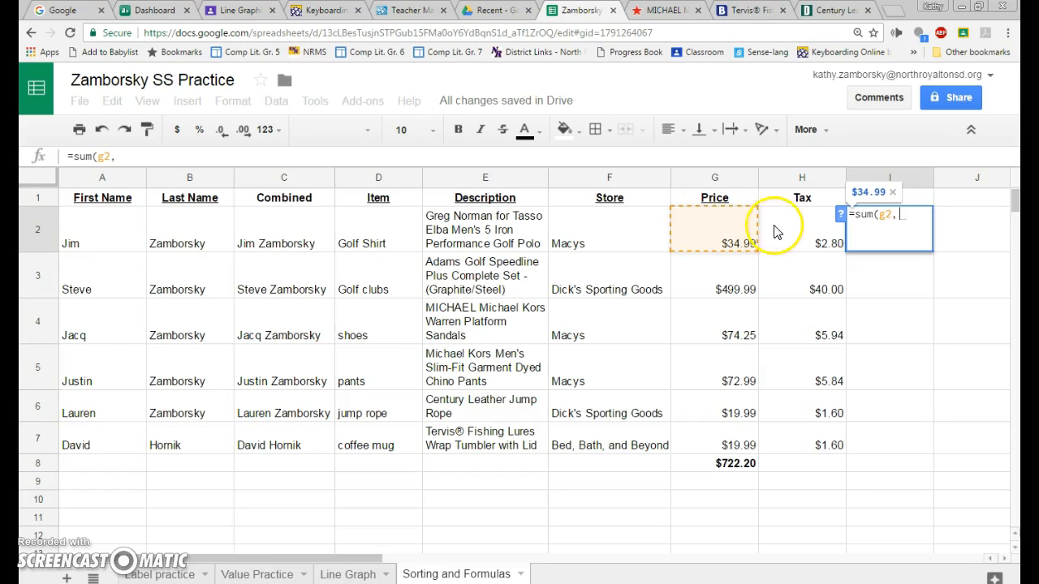
text( h2)
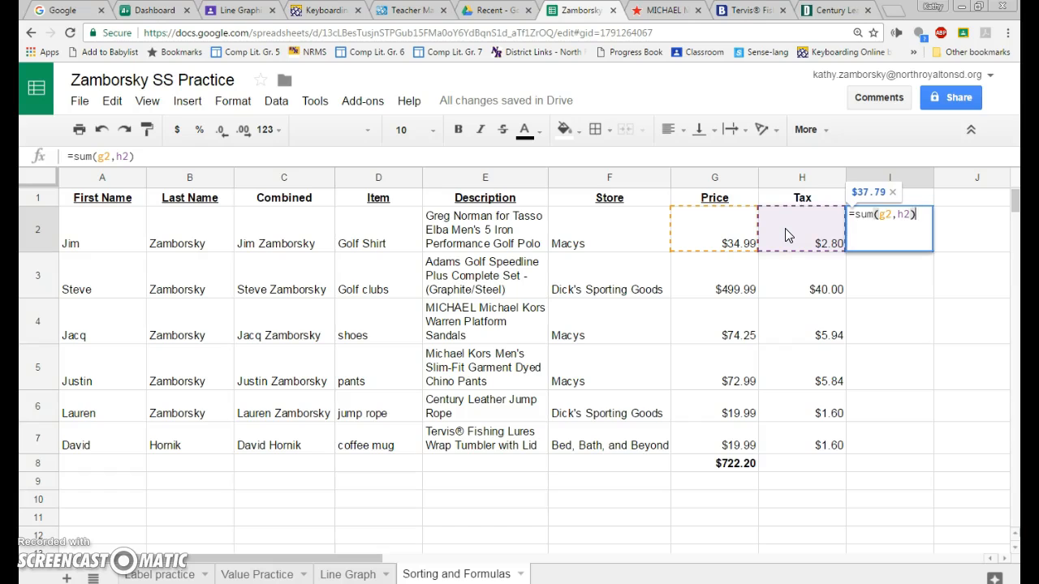
key(Return)
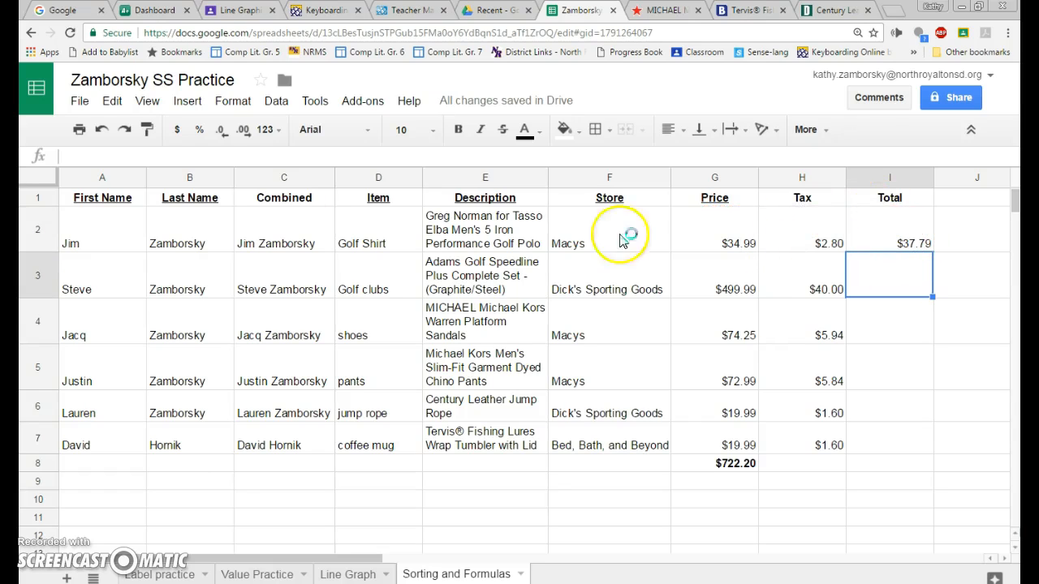
Step: Fill the price-plus-tax formula from I2 down to I7
click(903, 226)
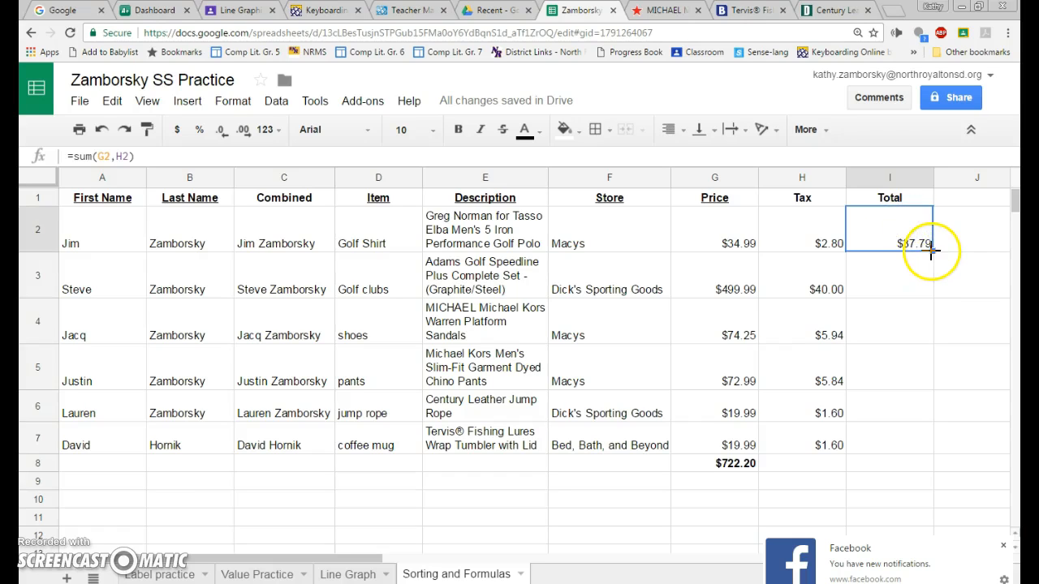
drag(932, 252, 930, 437)
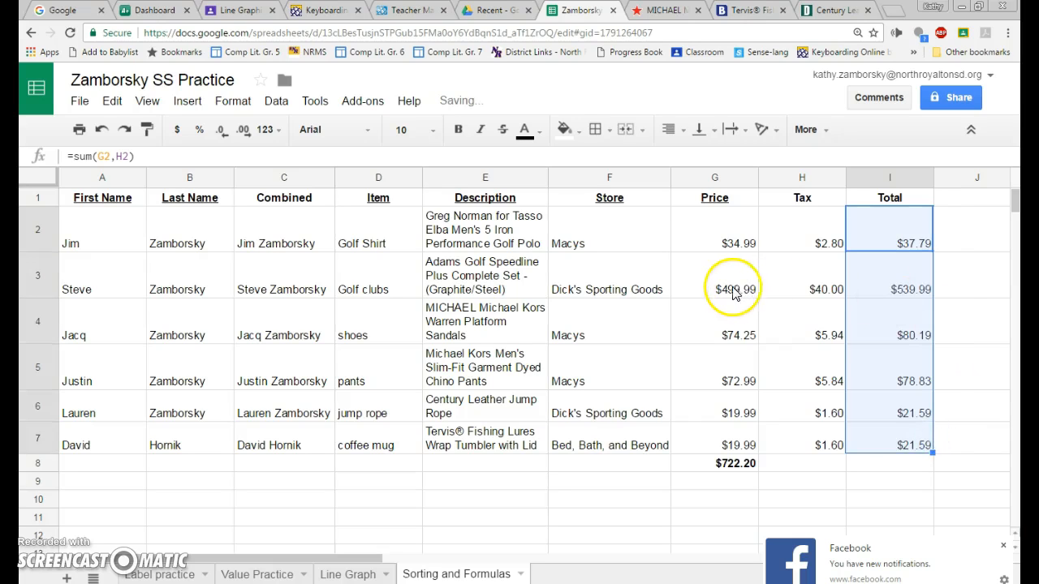
Step: Examine the sum formulas in cells I3 to I7 to compare which rows they reference
click(912, 289)
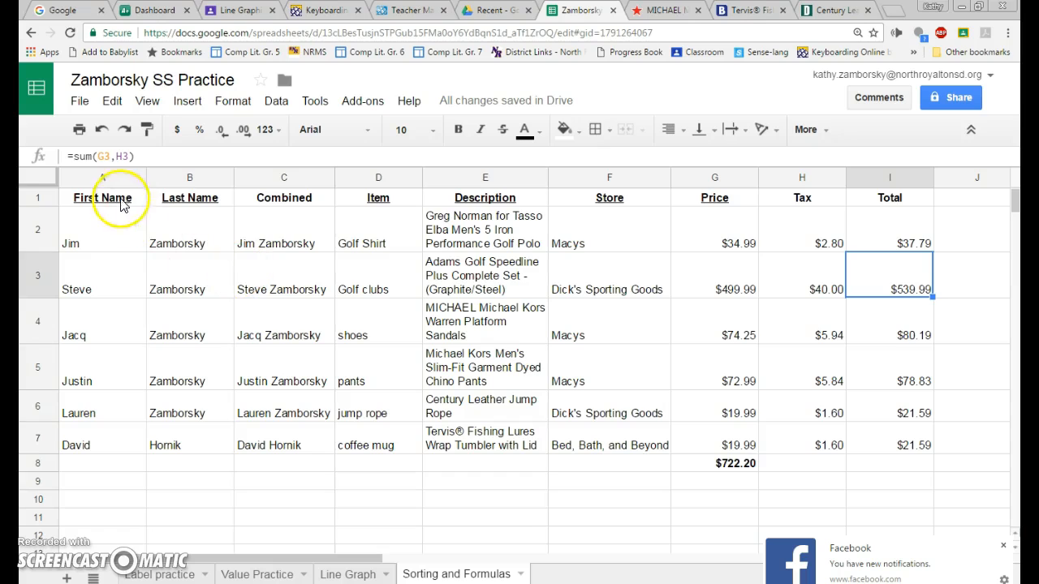
click(920, 328)
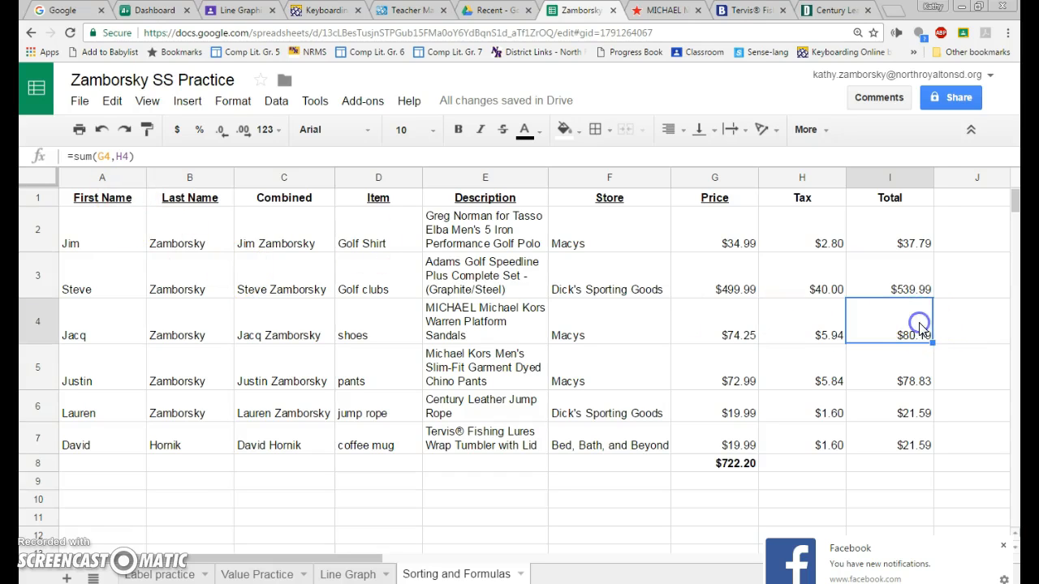
click(917, 370)
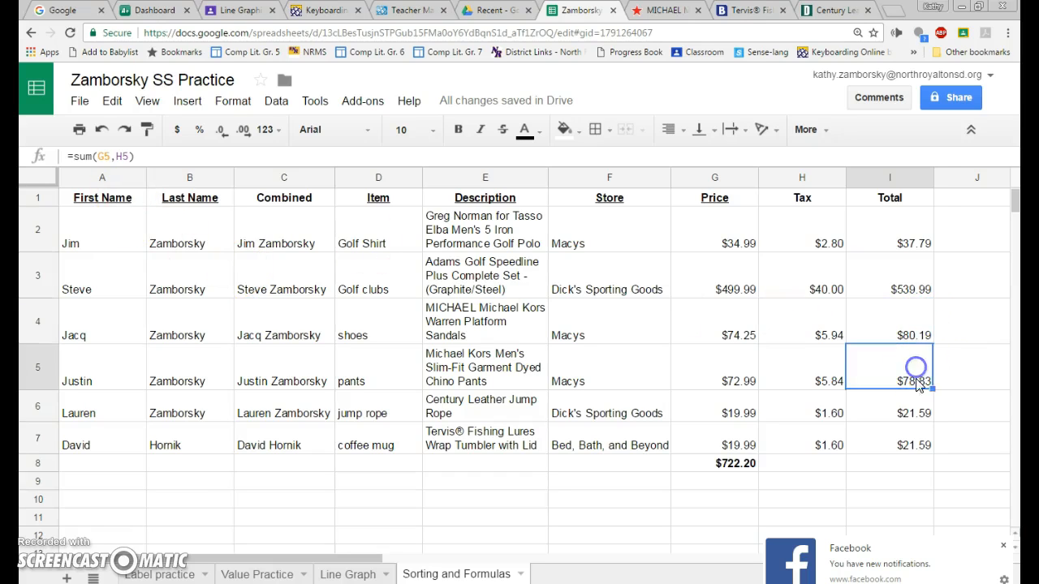
click(917, 409)
click(915, 444)
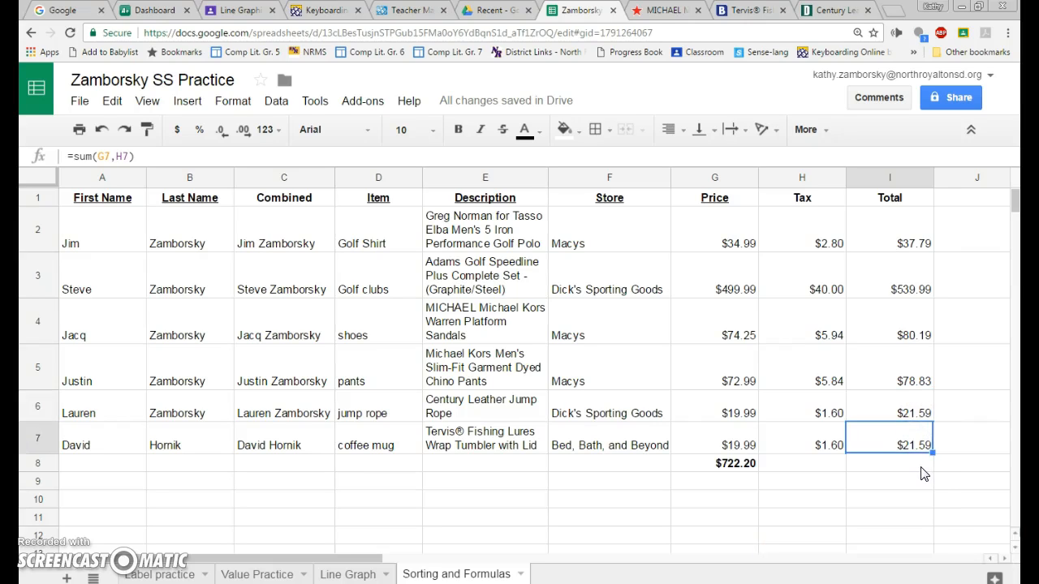
Step: Total the Total column in I8 with the formula =SUM(I2:I7) and make the result bold
click(921, 467)
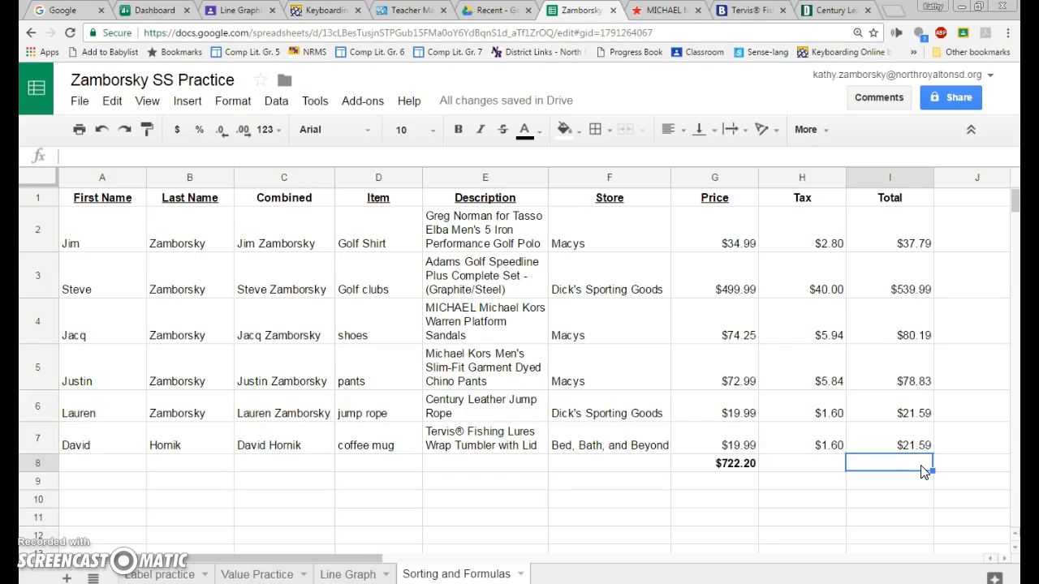
click(815, 130)
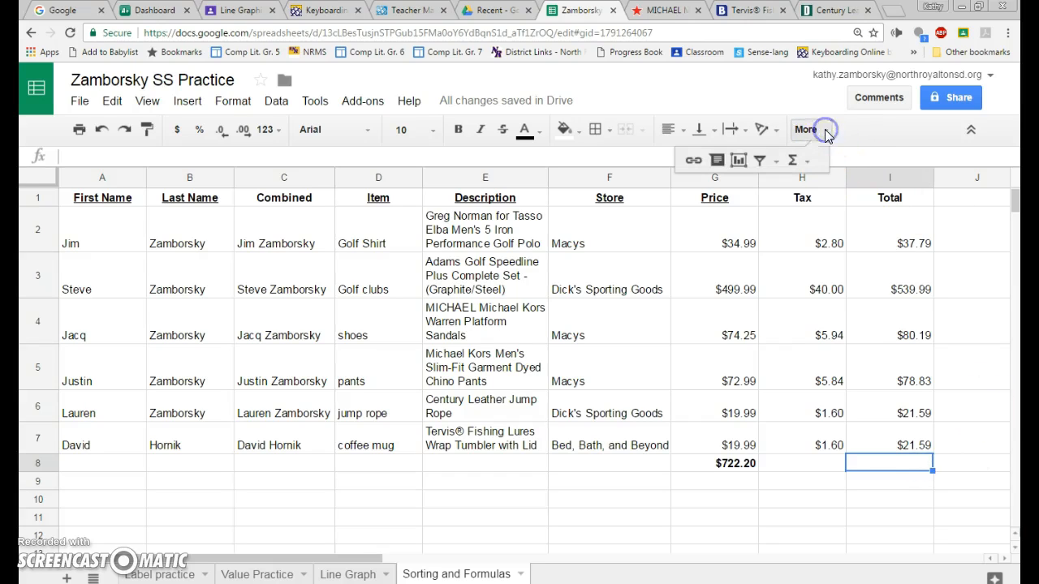
click(793, 162)
click(801, 187)
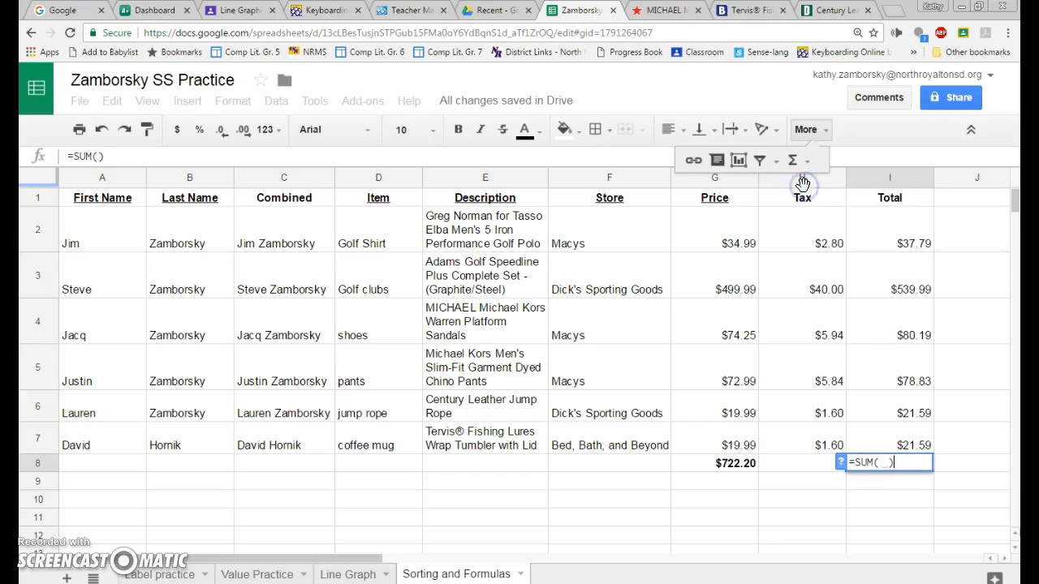
drag(896, 219, 909, 442)
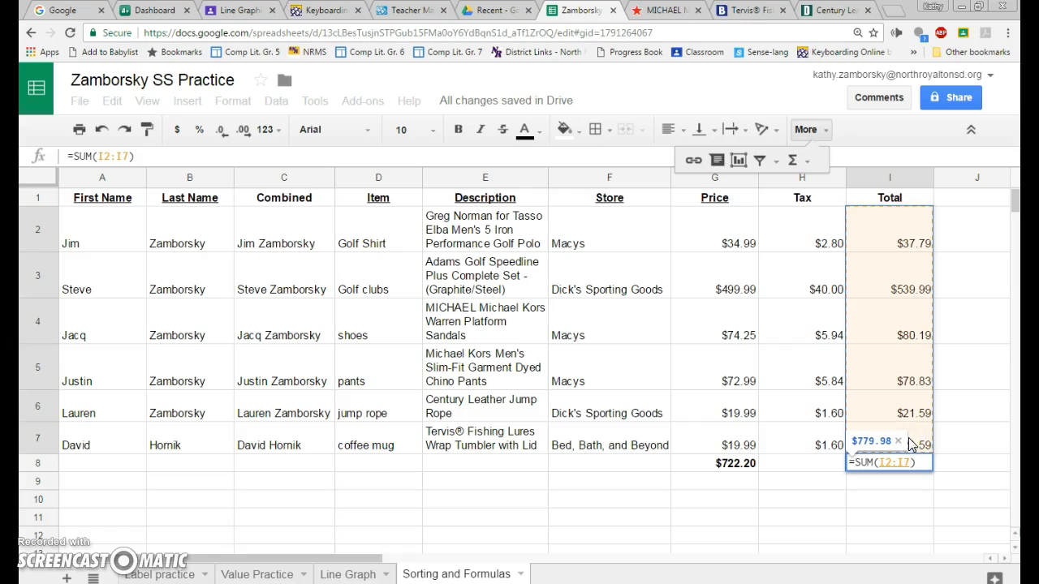
key(Return)
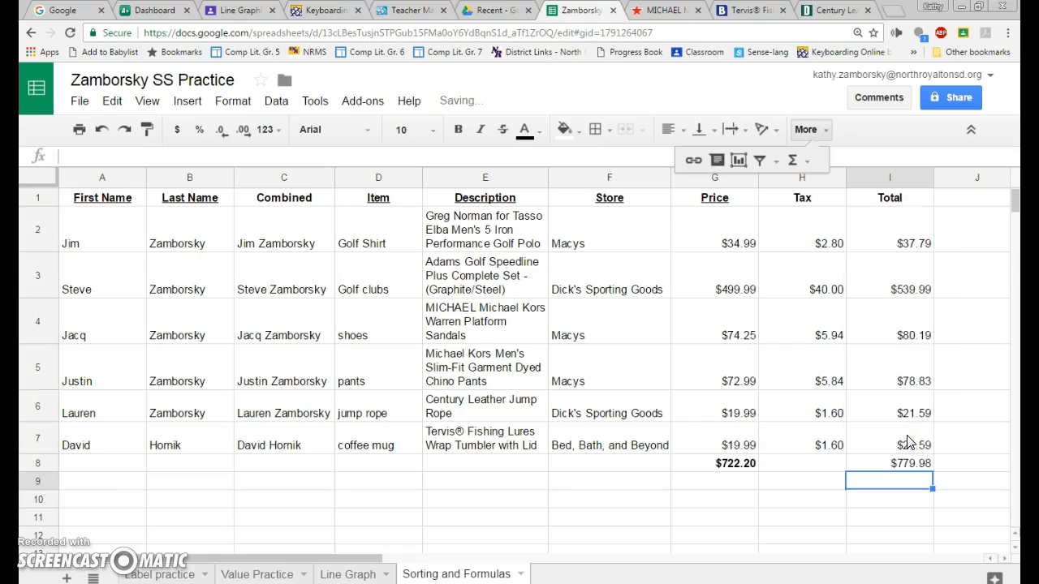
click(902, 461)
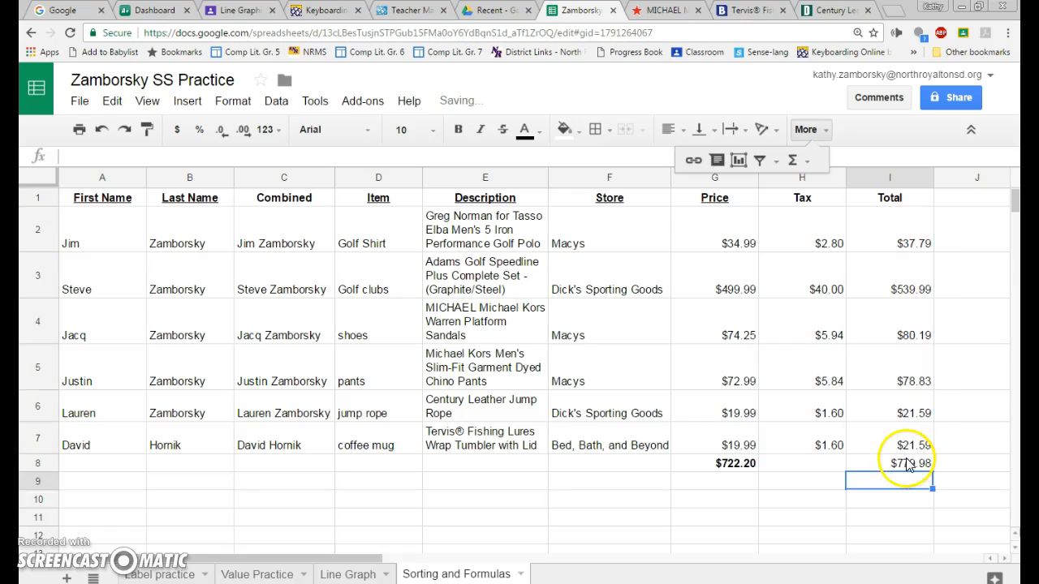
key(ctrl+b)
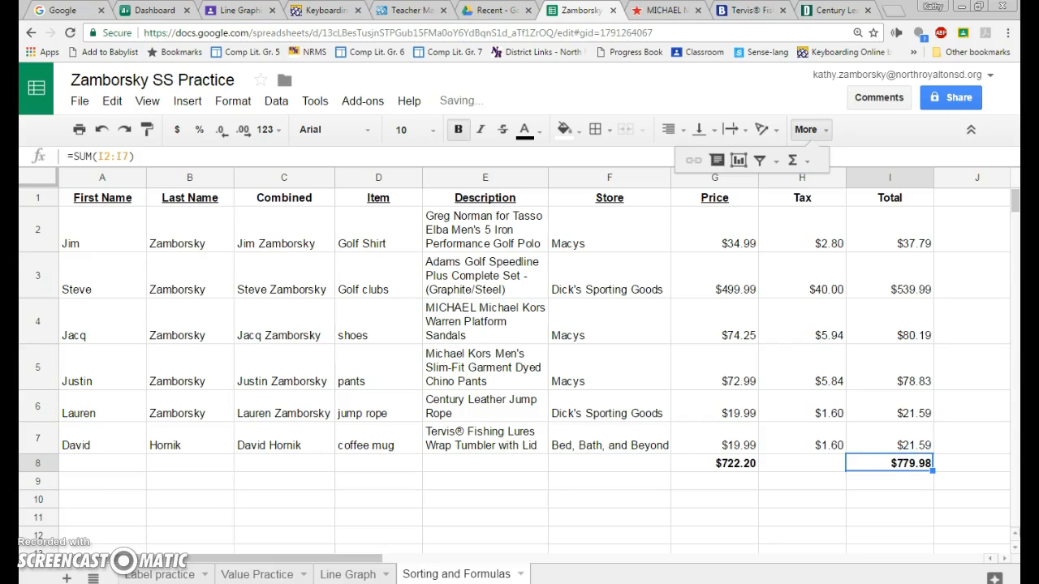